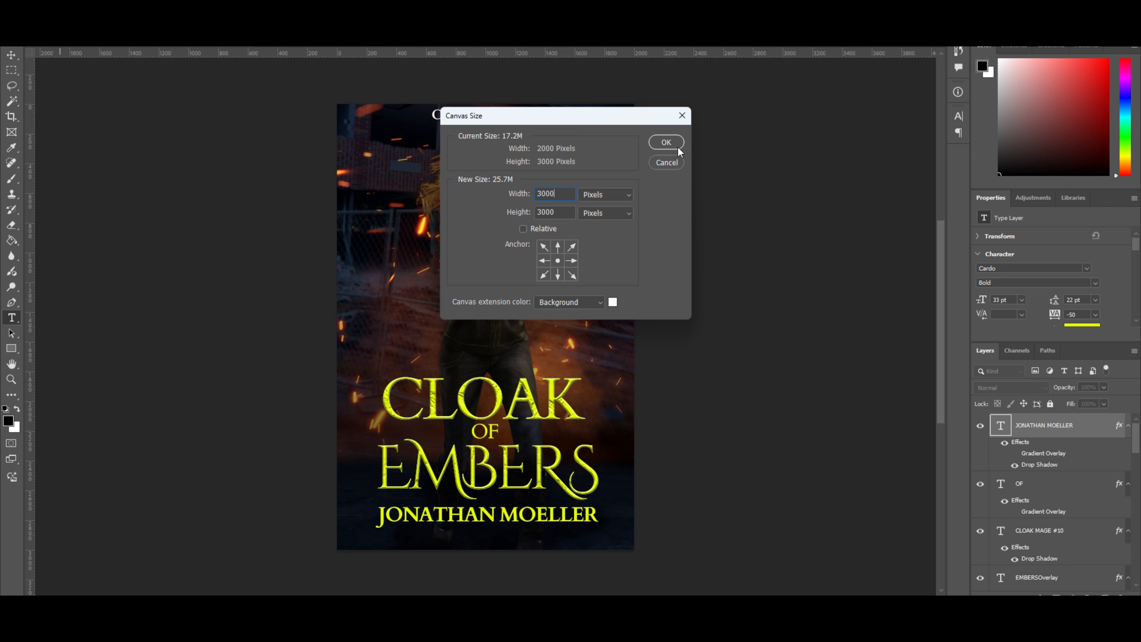
# - Resize the canvas to 3000 by 3000 pixels, keeping the artwork anchored at the center
pyautogui.click(679, 162)
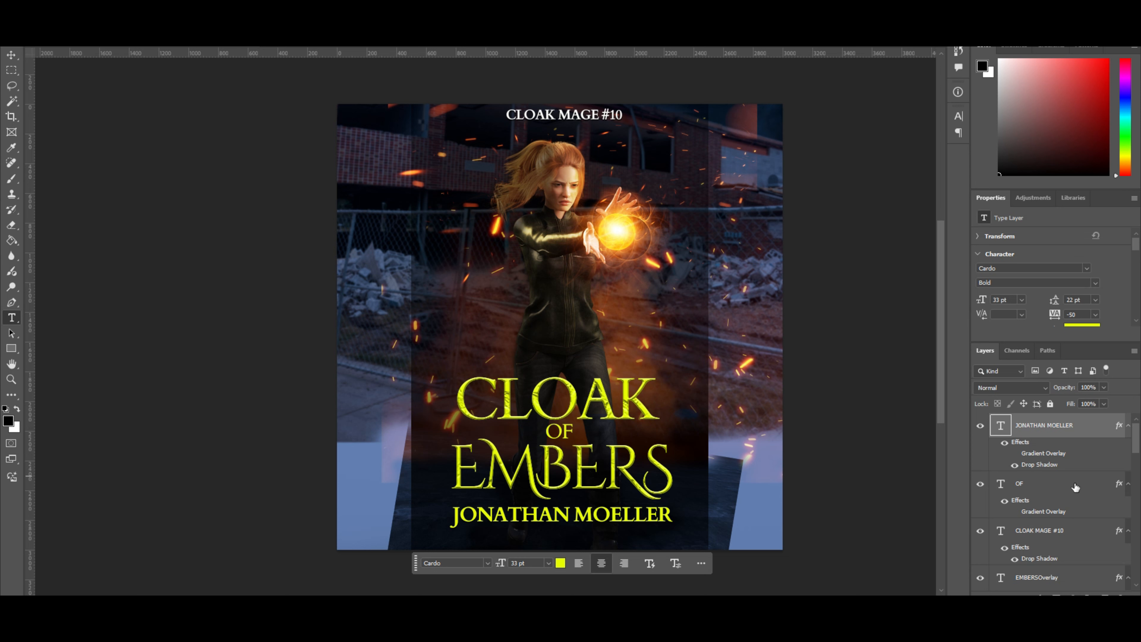
# - Scale the DarkBackFill layer up to about 3282 by 4924 px and position it to cover the whole widened canvas
pyautogui.scroll(-2, 1075, 487)
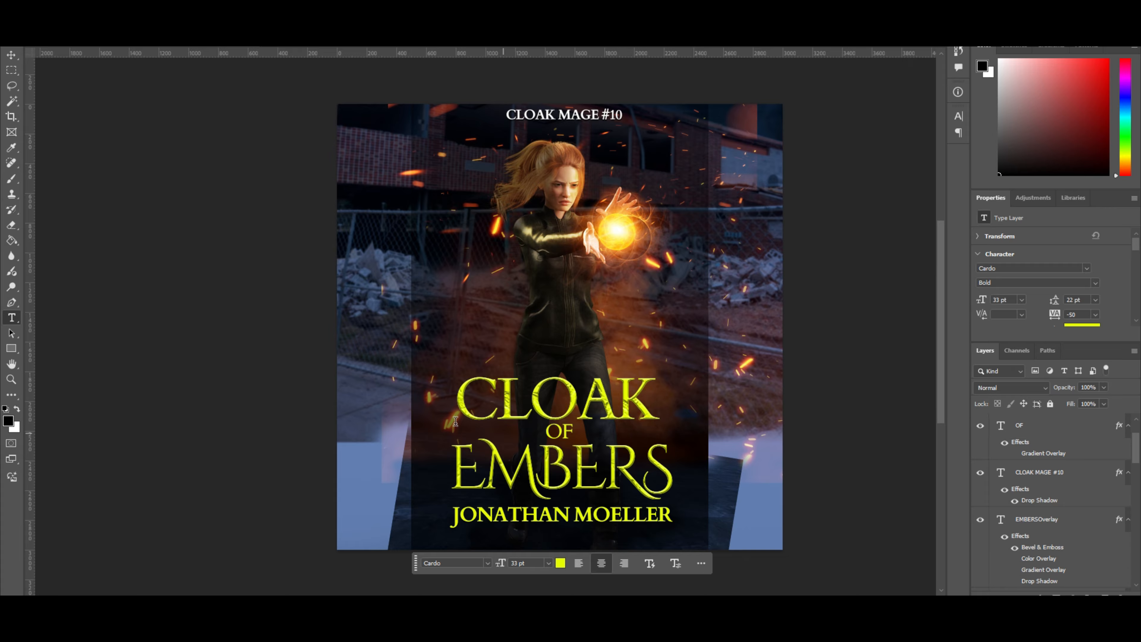
pyautogui.scroll(-5, 1077, 501)
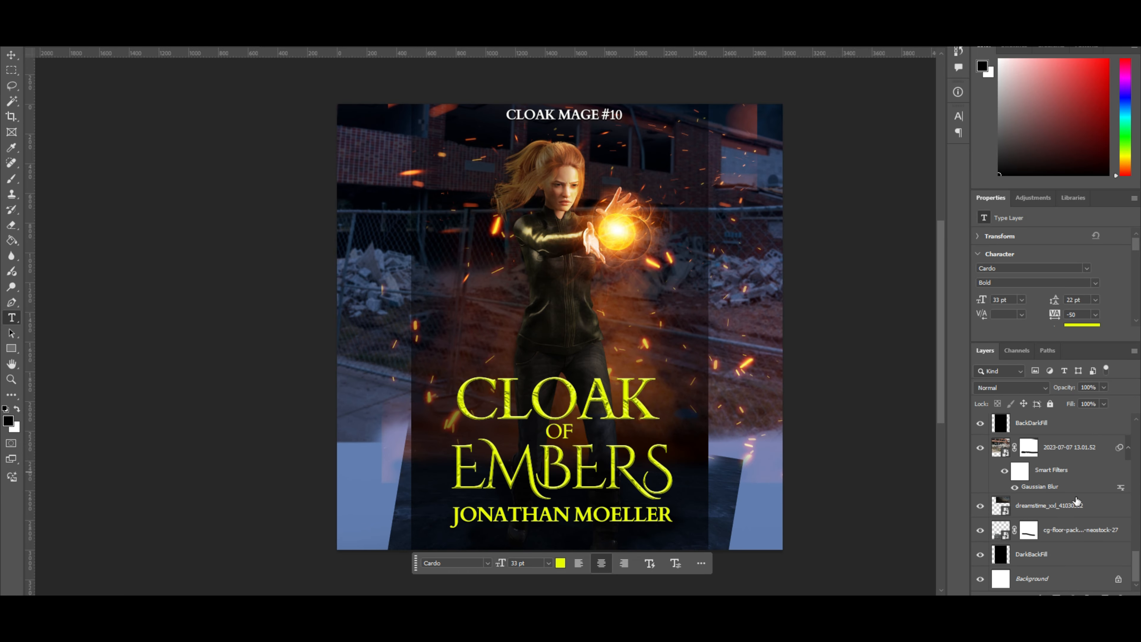
pyautogui.click(978, 555)
pyautogui.click(978, 555)
pyautogui.click(977, 556)
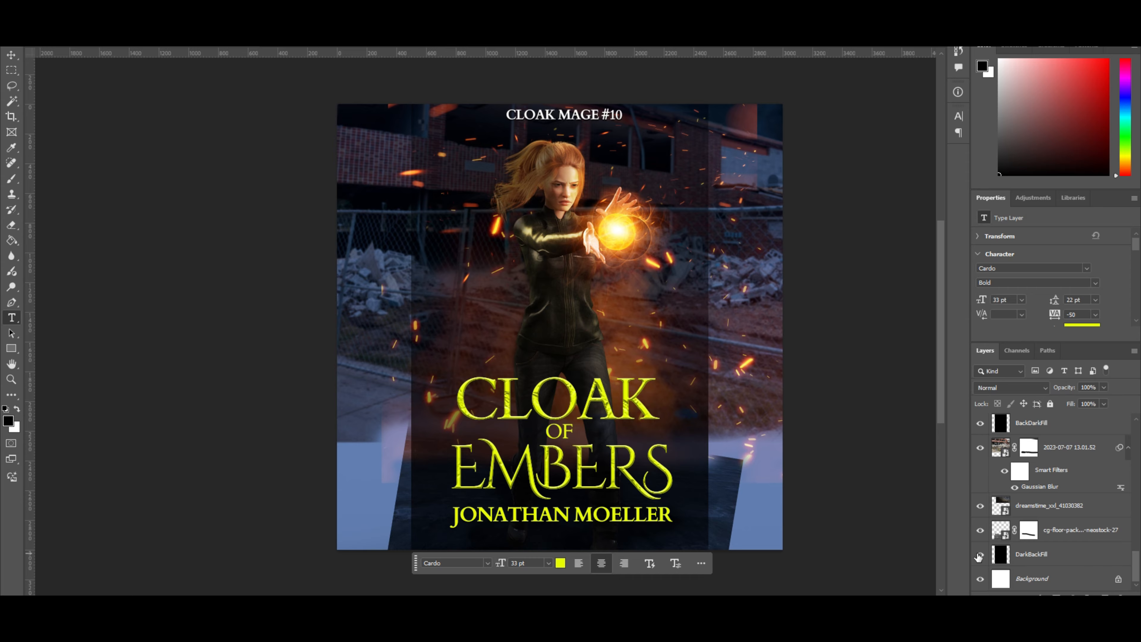
pyautogui.click(977, 556)
pyautogui.click(1033, 557)
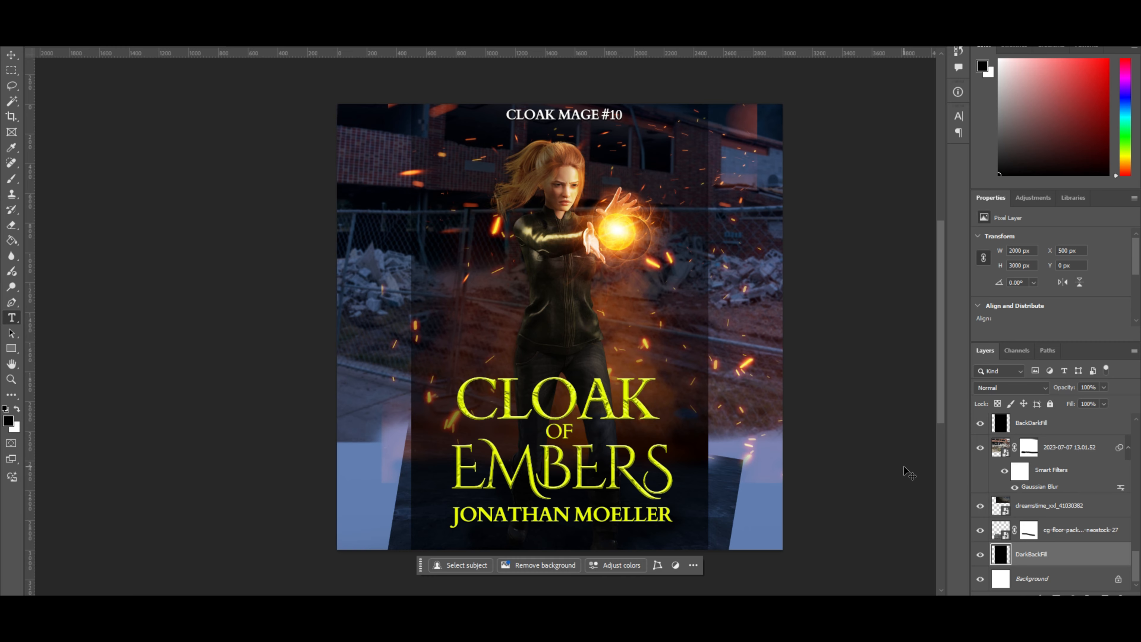
pyautogui.hotkey('ctrl', '-')
pyautogui.hotkey('ctrl', '-')
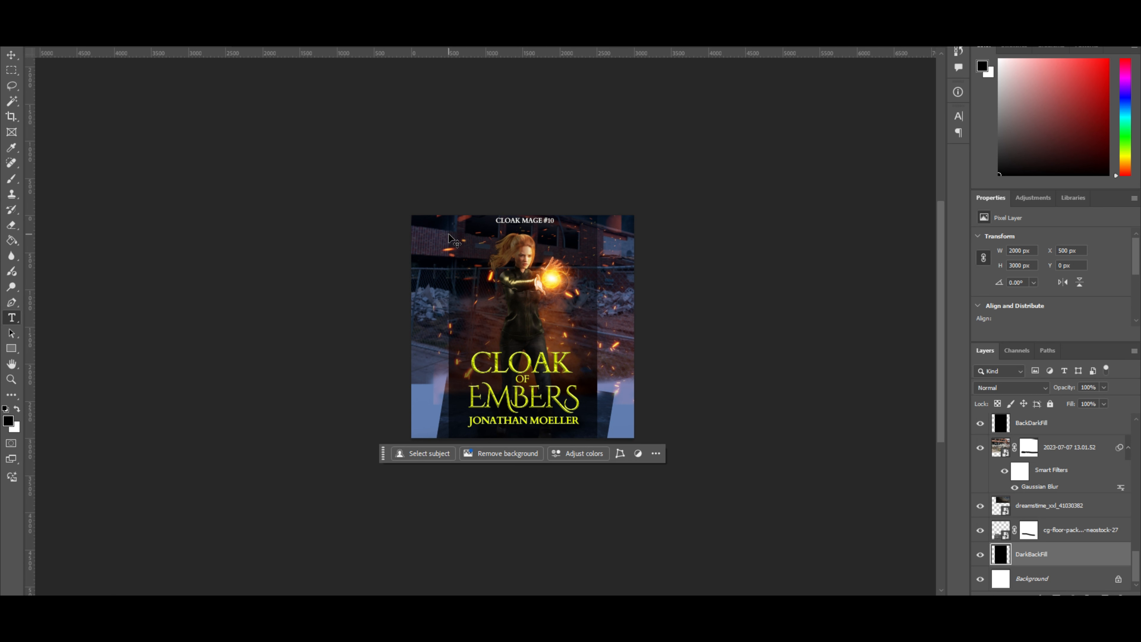
pyautogui.hotkey('ctrl', 't')
pyautogui.moveTo(597, 438); pyautogui.dragTo(772, 529)
pyautogui.moveTo(661, 520); pyautogui.dragTo(616, 475)
pyautogui.press('Return')
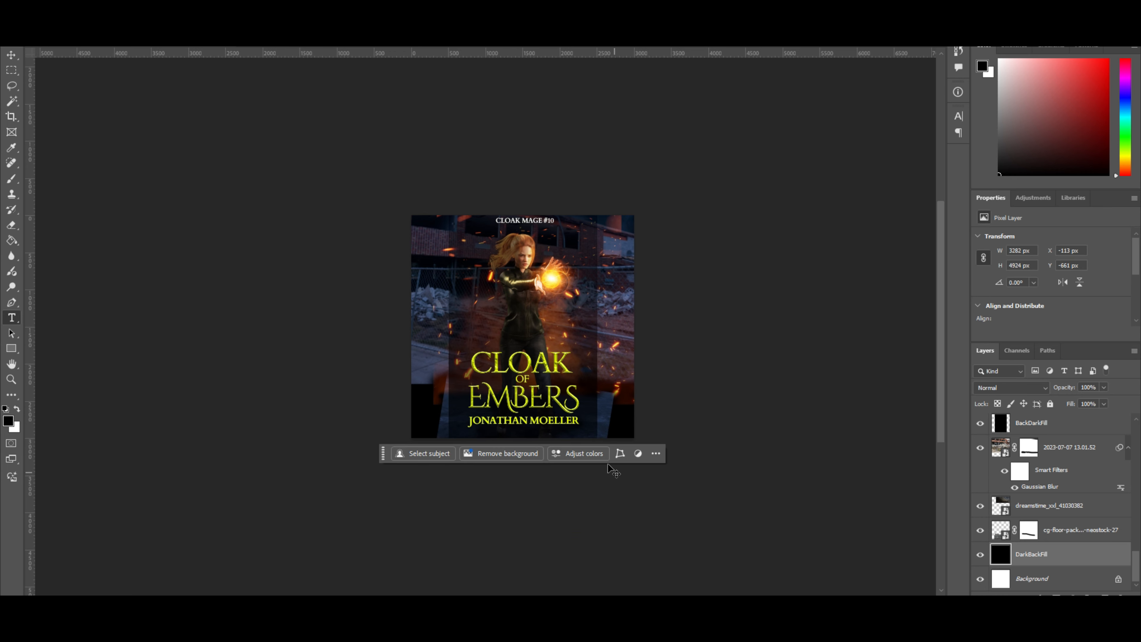
pyautogui.hotkey('ctrl', '0')
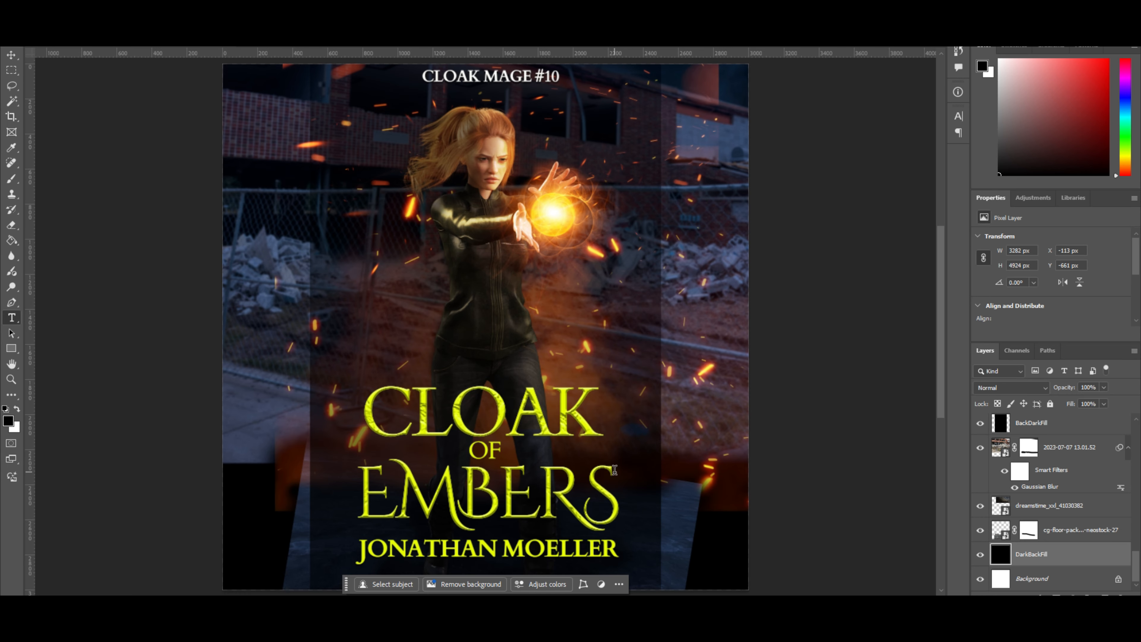
# - Enlarge the cg-floor-pack floor layer to about 3392 by 1940 px and center it so it spans the cover's full width
pyautogui.click(980, 531)
pyautogui.click(980, 531)
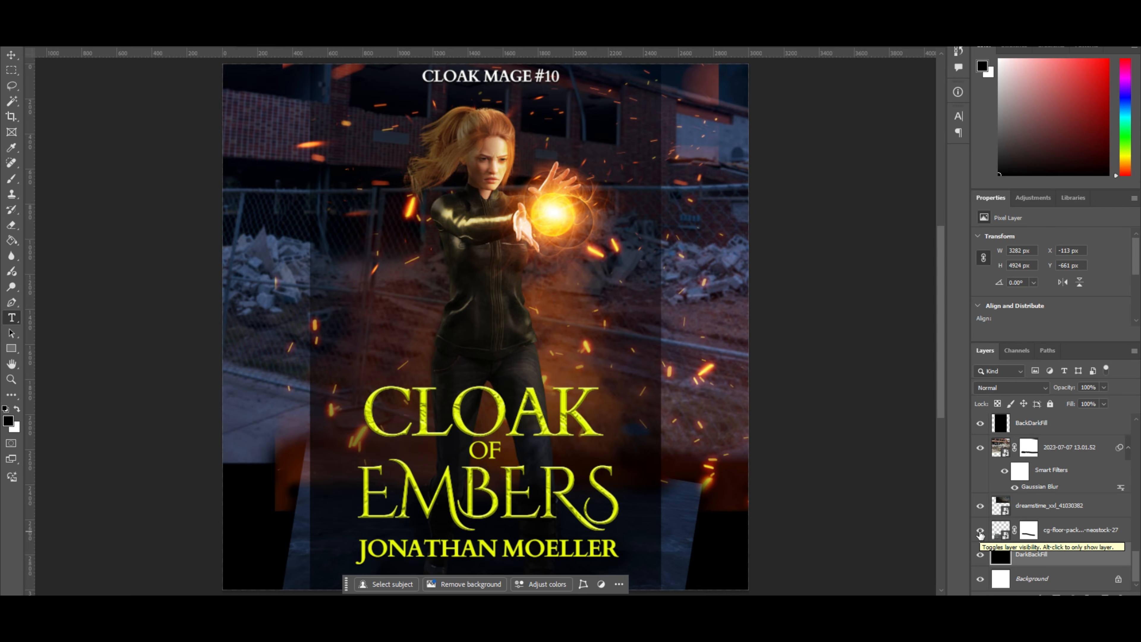
pyautogui.click(998, 533)
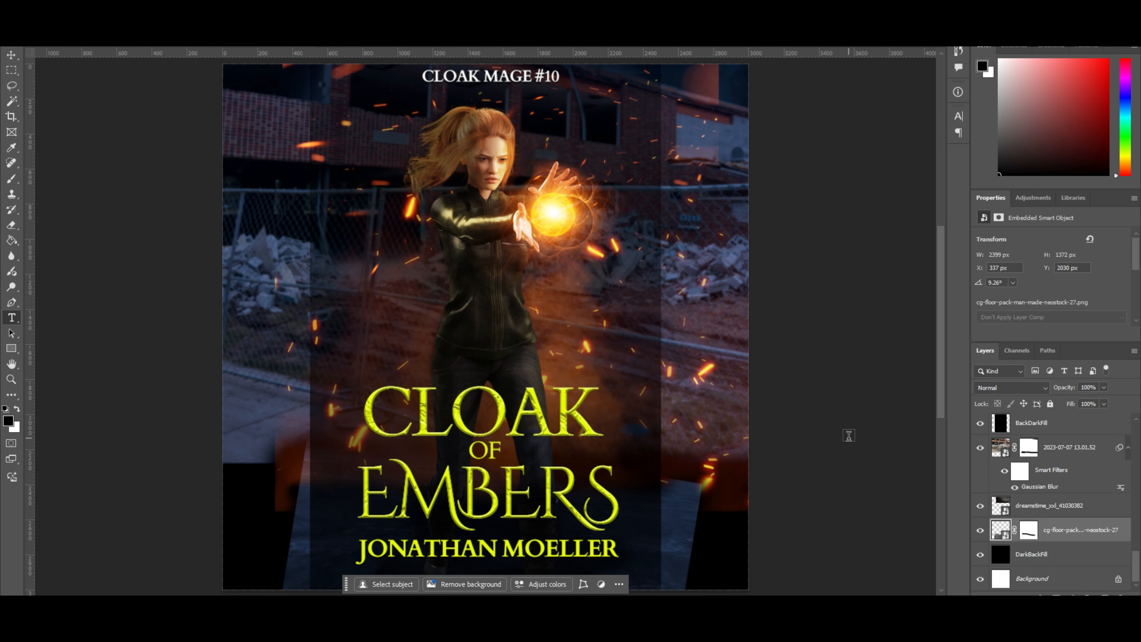
pyautogui.hotkey('ctrl', '-')
pyautogui.hotkey('ctrl', '-')
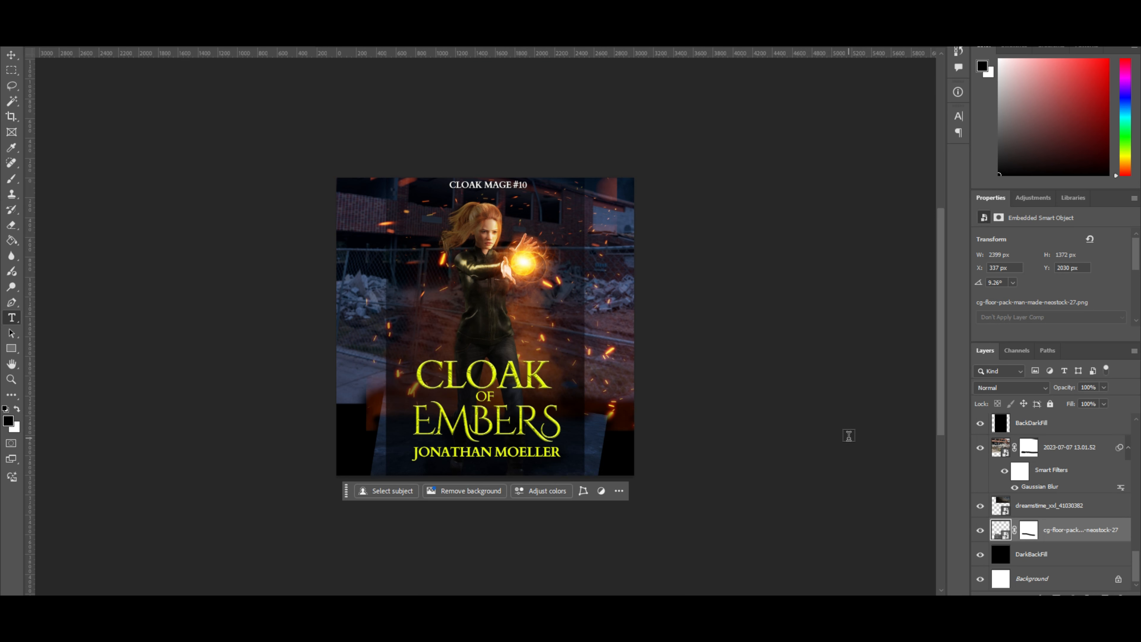
pyautogui.hotkey('ctrl', 't')
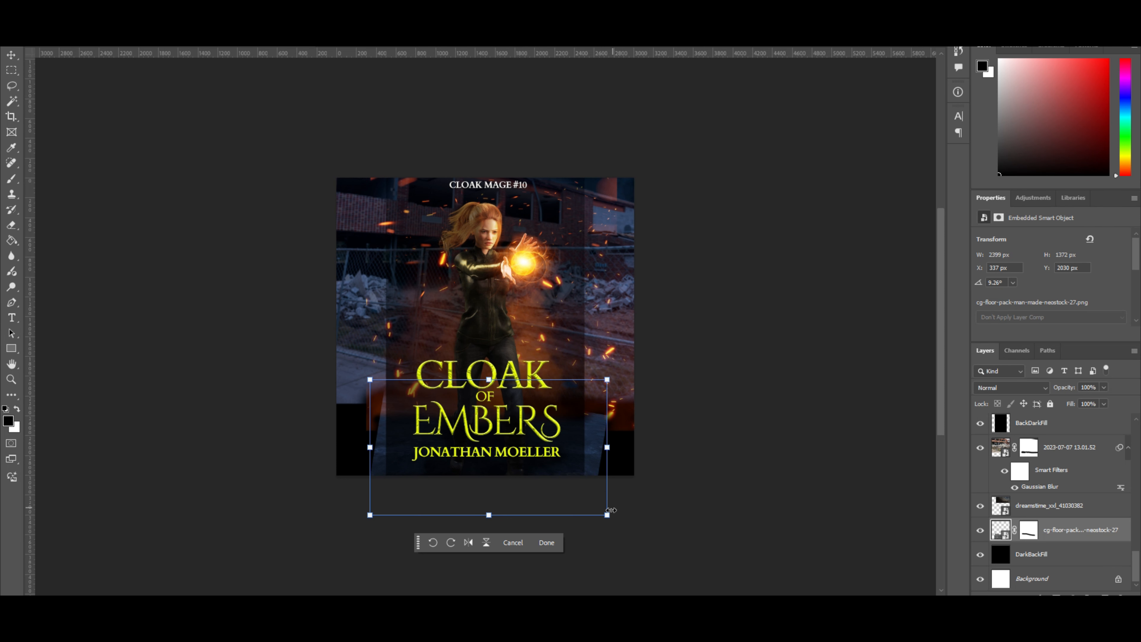
pyautogui.moveTo(607, 513); pyautogui.dragTo(705, 570)
pyautogui.moveTo(657, 518); pyautogui.dragTo(604, 487)
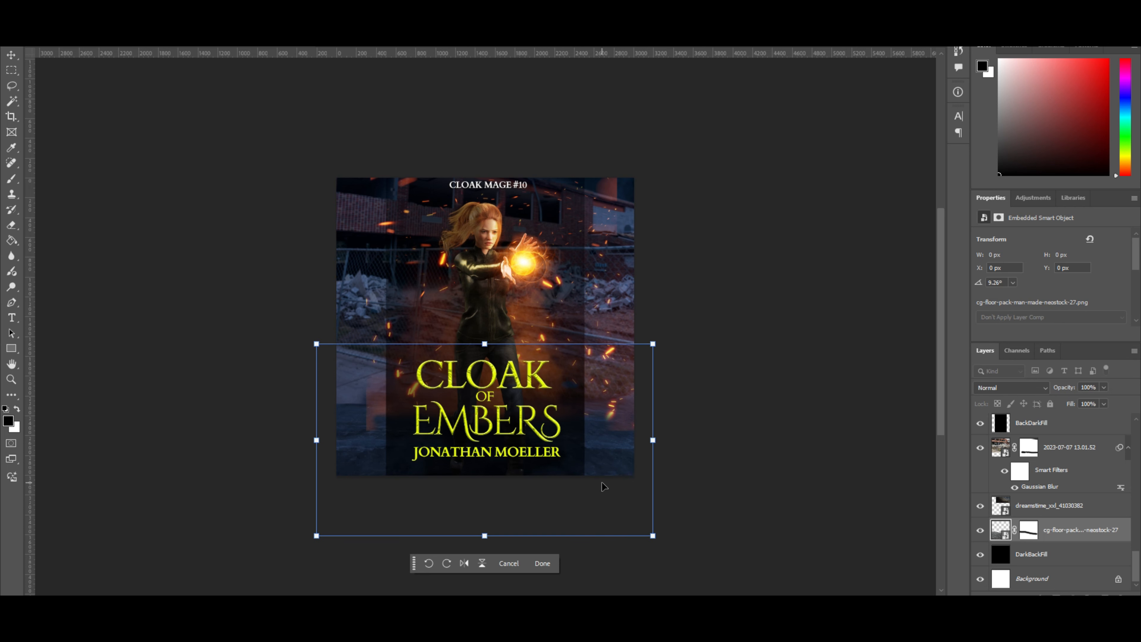
pyautogui.press('Return')
pyautogui.hotkey('ctrl', '0')
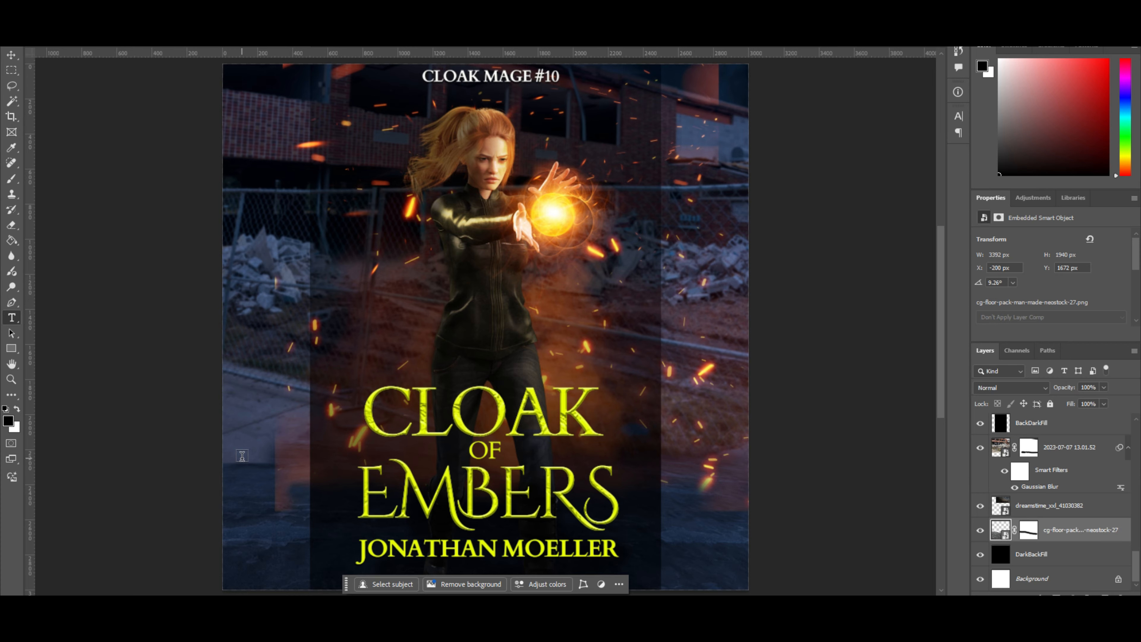
# - Try painting black on the floor layer's mask along its upper left edge with the Brush, and undo the stroke
pyautogui.click(1028, 530)
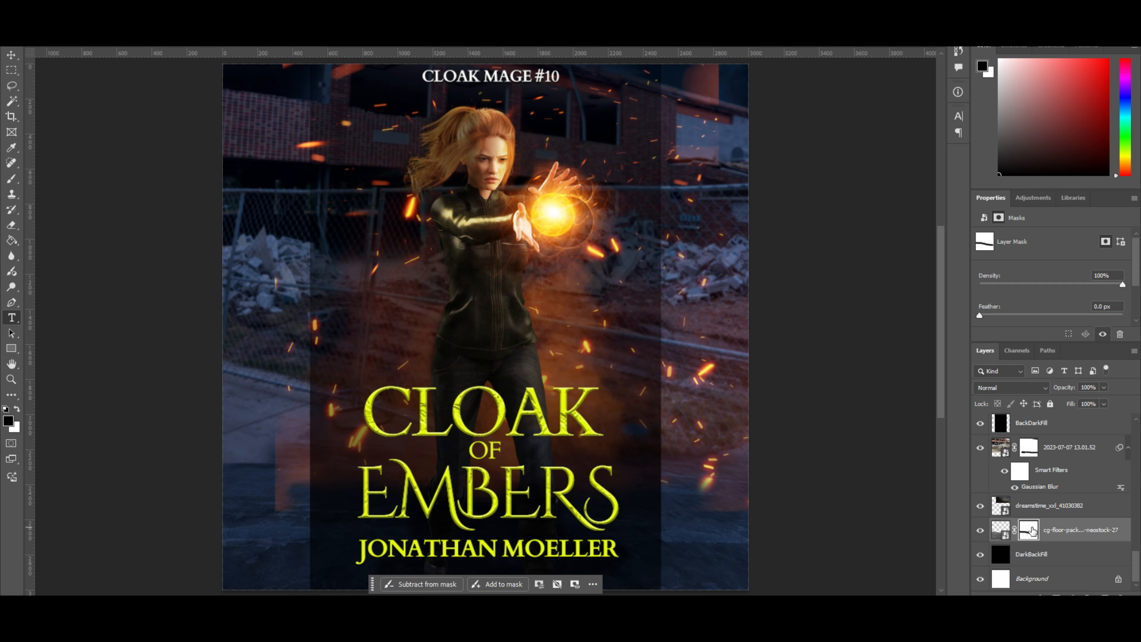
pyautogui.press('b')
pyautogui.moveTo(198, 457)
pyautogui.mouseDown()
pyautogui.moveTo(245, 472)
pyautogui.moveTo(227, 464)
pyautogui.moveTo(253, 463)
pyautogui.mouseUp()
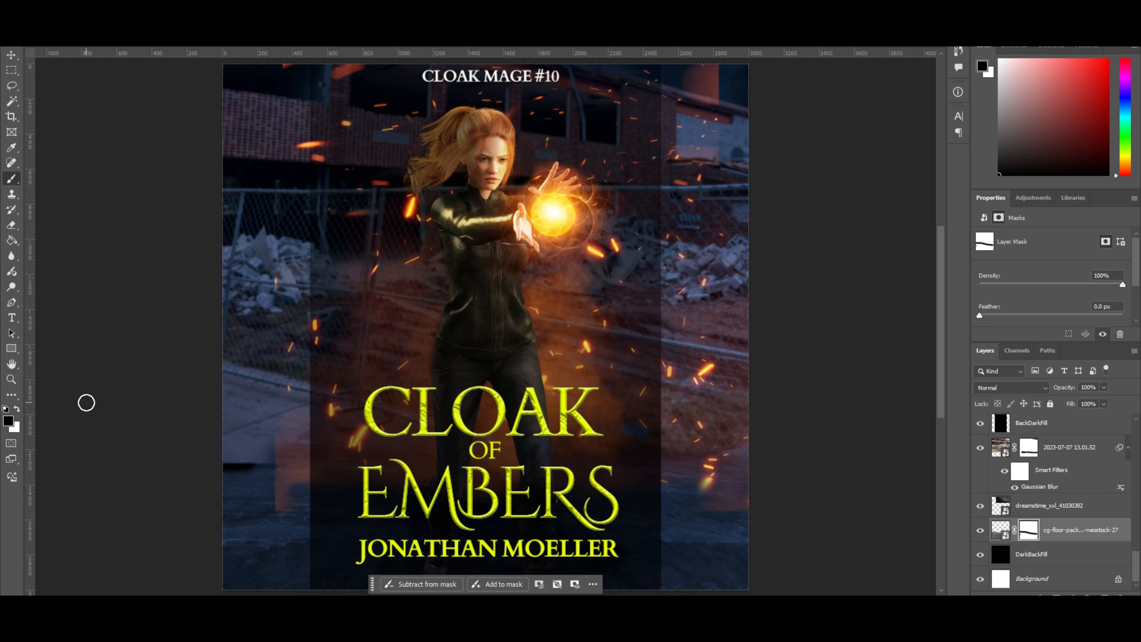
pyautogui.hotkey('ctrl', 'z')
# - Try shifting the floor layer vertically to blend its edge with the background, and undo the moves
pyautogui.moveTo(322, 515); pyautogui.dragTo(305, 493)
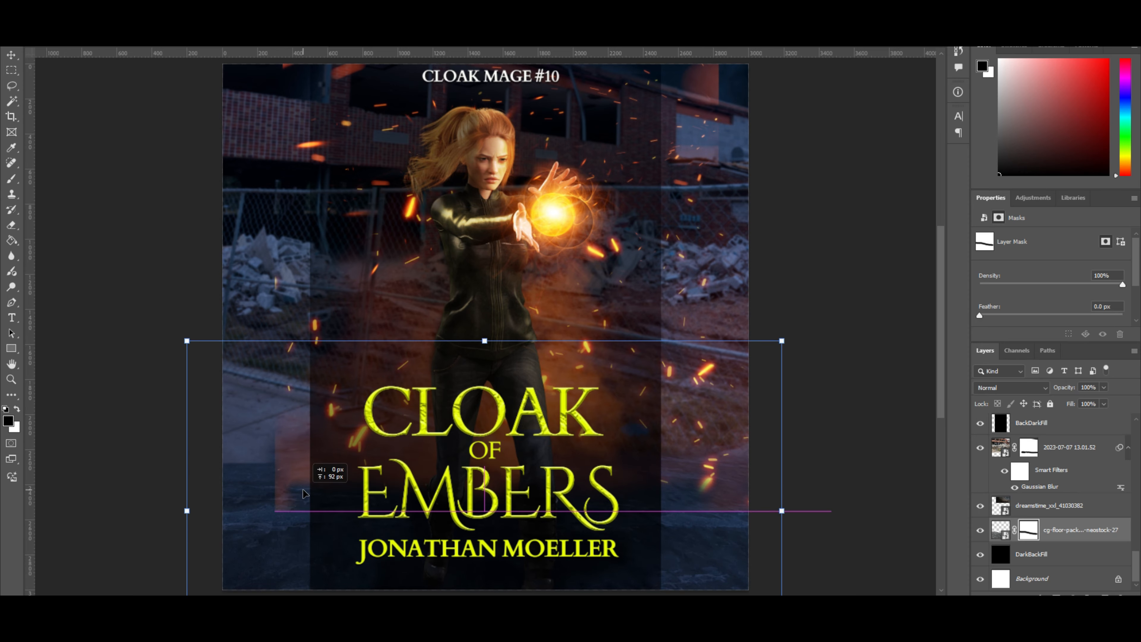
pyautogui.moveTo(303, 490); pyautogui.dragTo(301, 504)
pyautogui.hotkey('ctrl', 'z')
pyautogui.hotkey('ctrl', 'z')
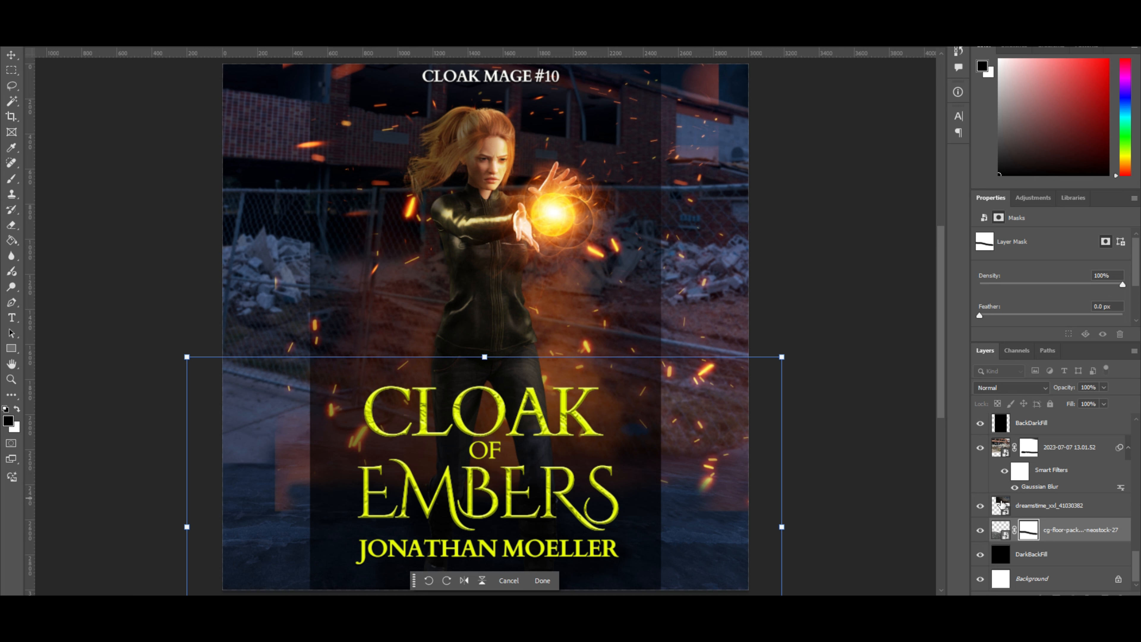
# - Toggle the dreamstime_xxl_41030382 and 2023-07-07 13.01.52 background layers to examine what each contributes, and select the latter's mask
pyautogui.click(1004, 504)
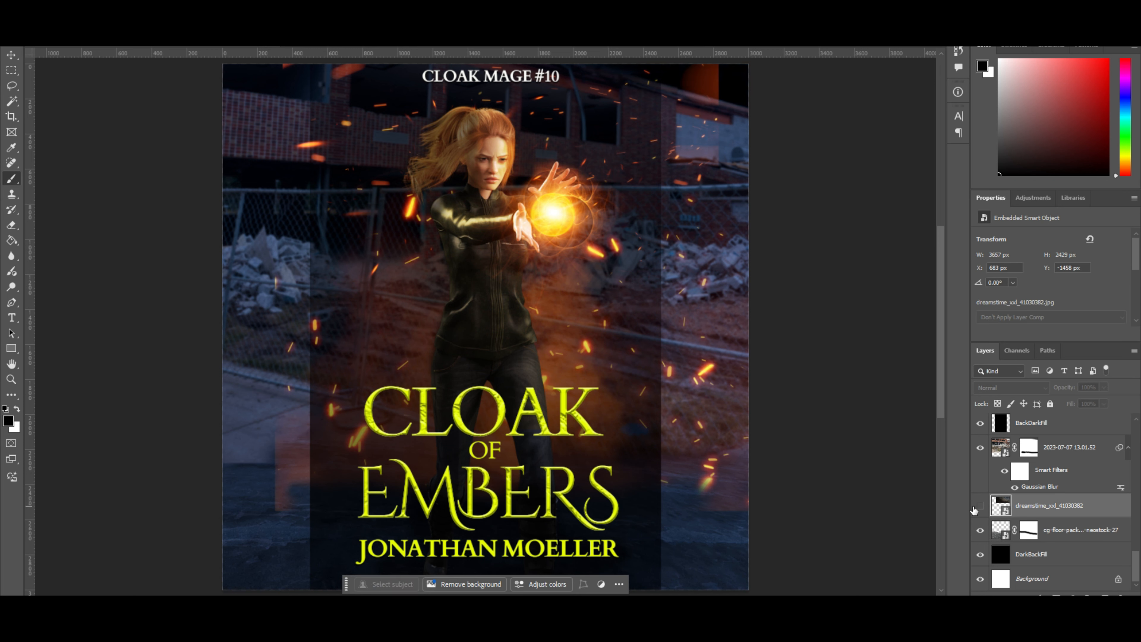
pyautogui.click(981, 448)
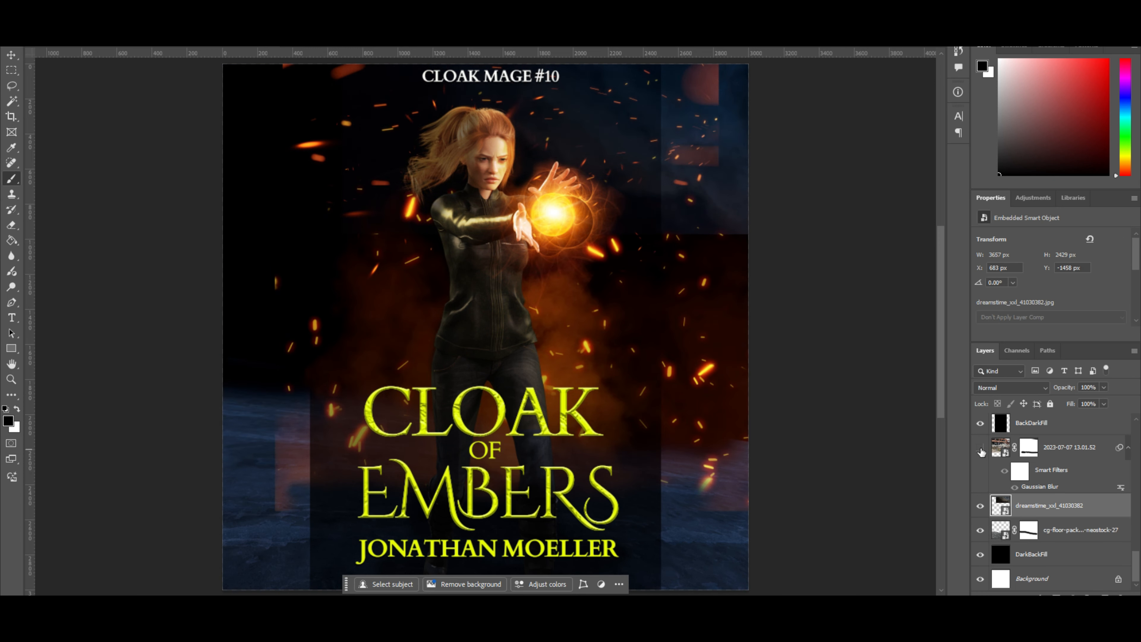
pyautogui.click(980, 448)
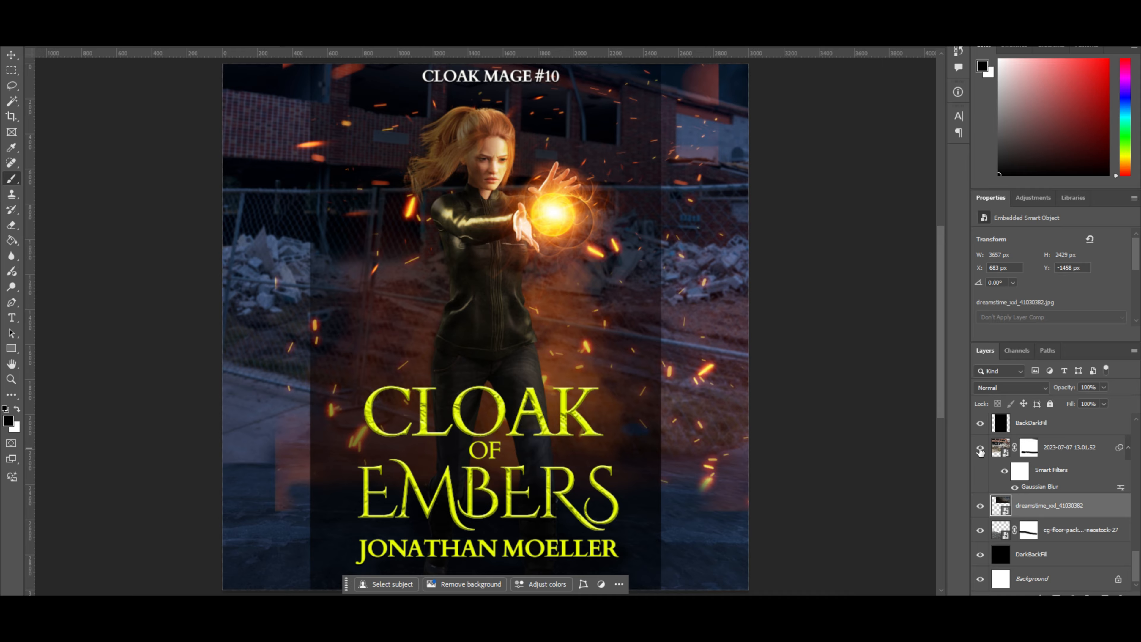
pyautogui.click(958, 92)
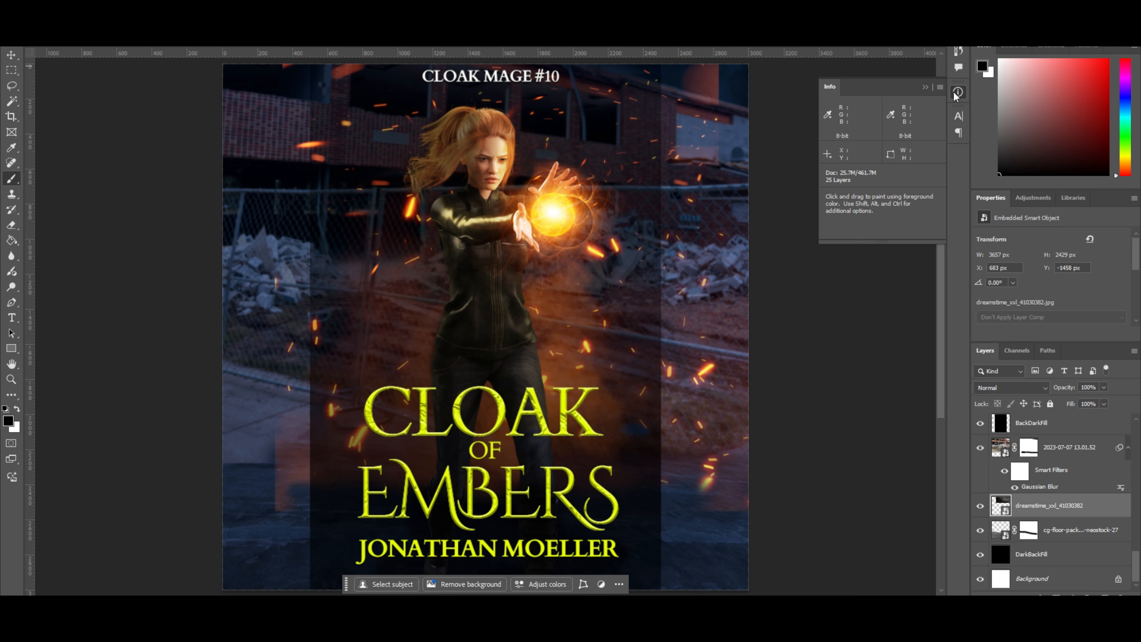
pyautogui.click(957, 92)
pyautogui.click(980, 506)
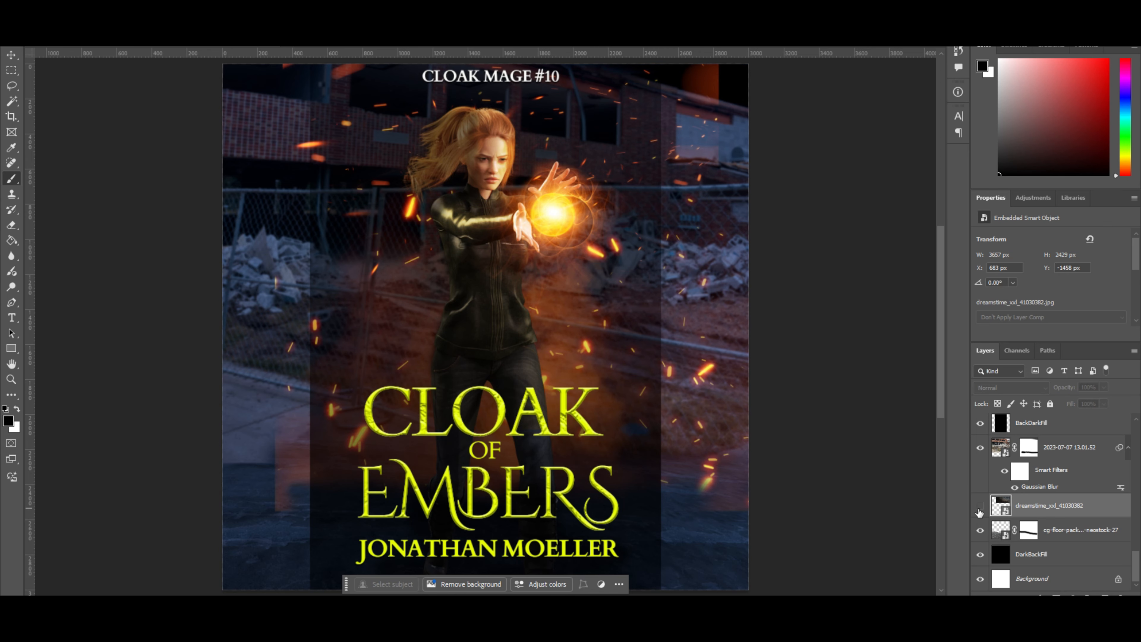
pyautogui.click(979, 506)
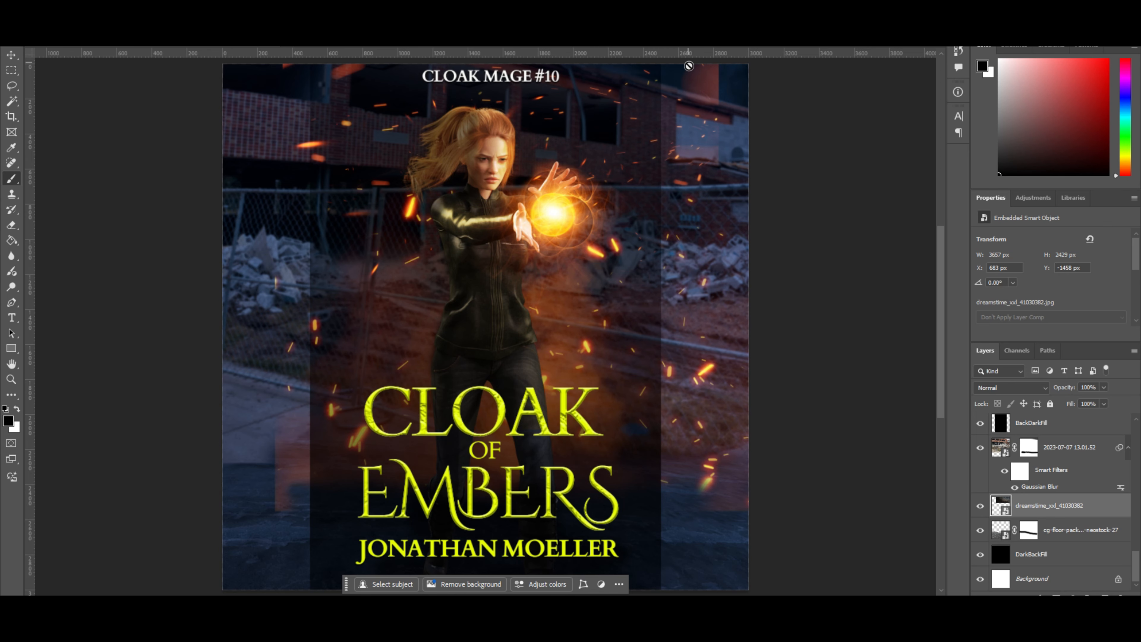
pyautogui.click(977, 448)
pyautogui.click(976, 448)
pyautogui.click(977, 448)
pyautogui.click(977, 448)
pyautogui.click(977, 448)
pyautogui.click(1053, 593)
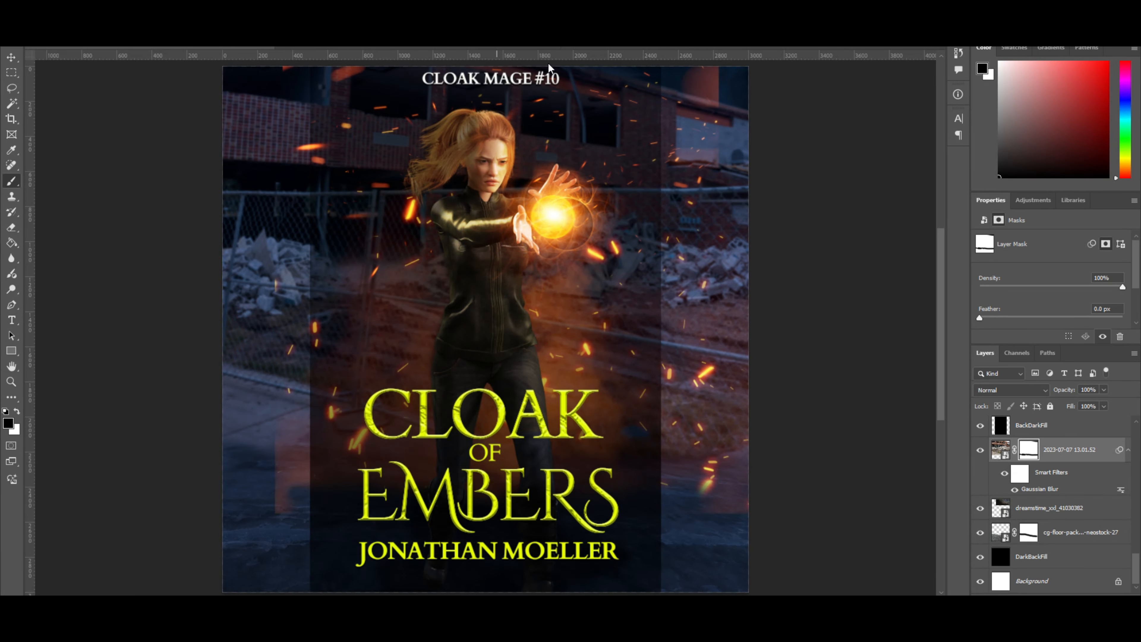
pyautogui.click(1029, 449)
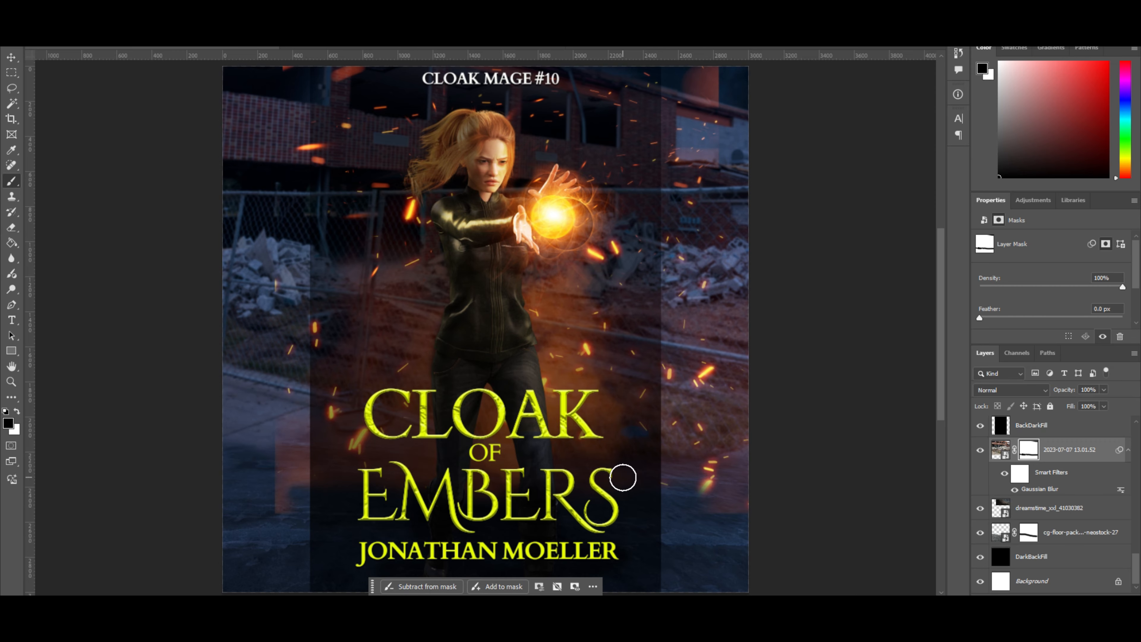
# - Scale the BackDarkFill layer up to about 3140 by 4709 px and center it over the whole canvas
pyautogui.scroll(3, 1067, 496)
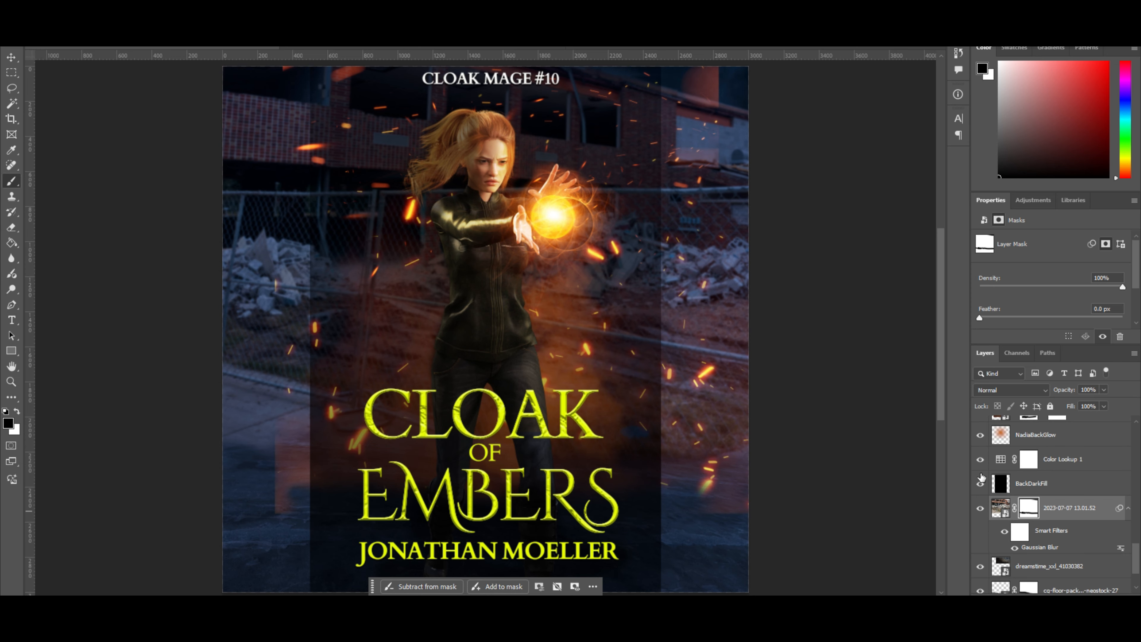
pyautogui.click(980, 483)
pyautogui.click(979, 484)
pyautogui.click(1004, 483)
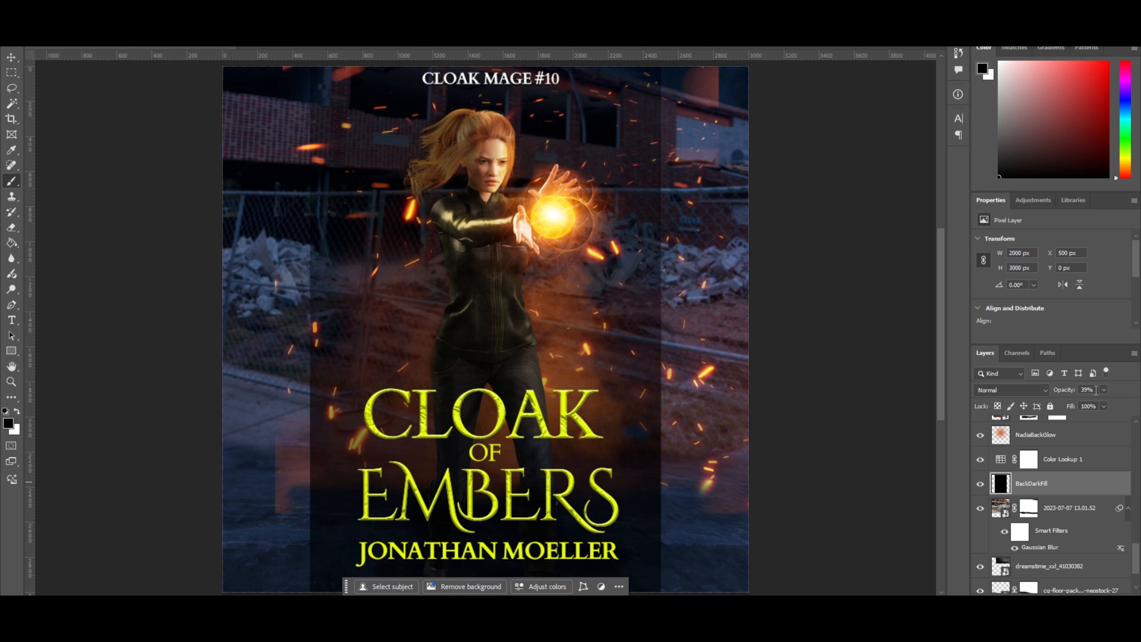
pyautogui.hotkey('ctrl', '-')
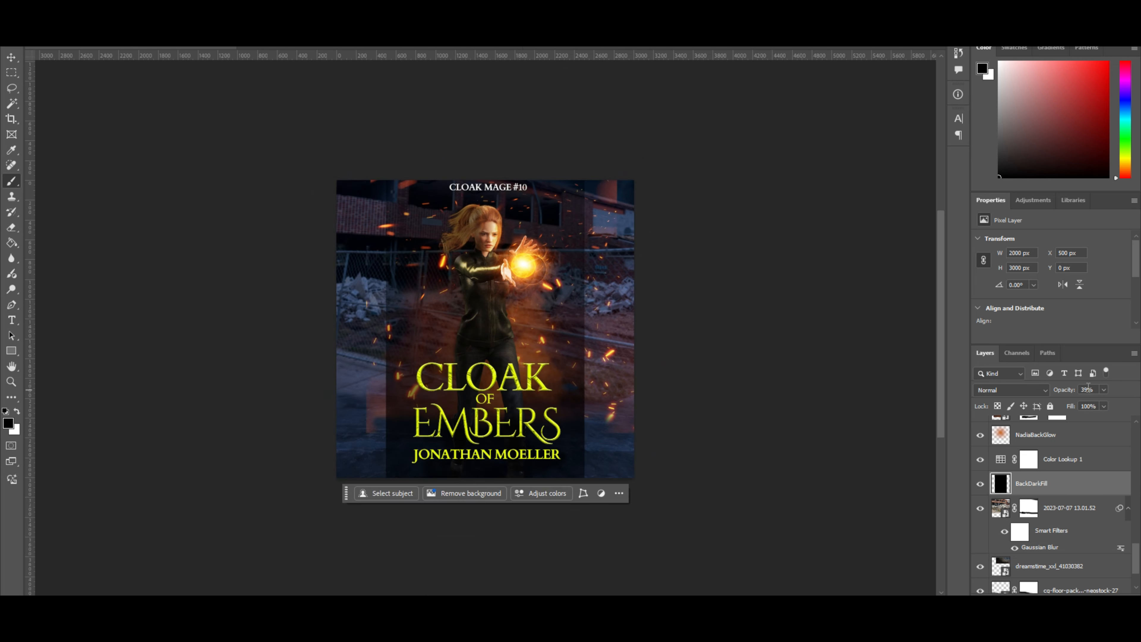
pyautogui.hotkey('ctrl', 't')
pyautogui.moveTo(586, 479)
pyautogui.mouseDown()
pyautogui.moveTo(710, 531)
pyautogui.moveTo(578, 464)
pyautogui.moveTo(588, 465)
pyautogui.mouseUp()
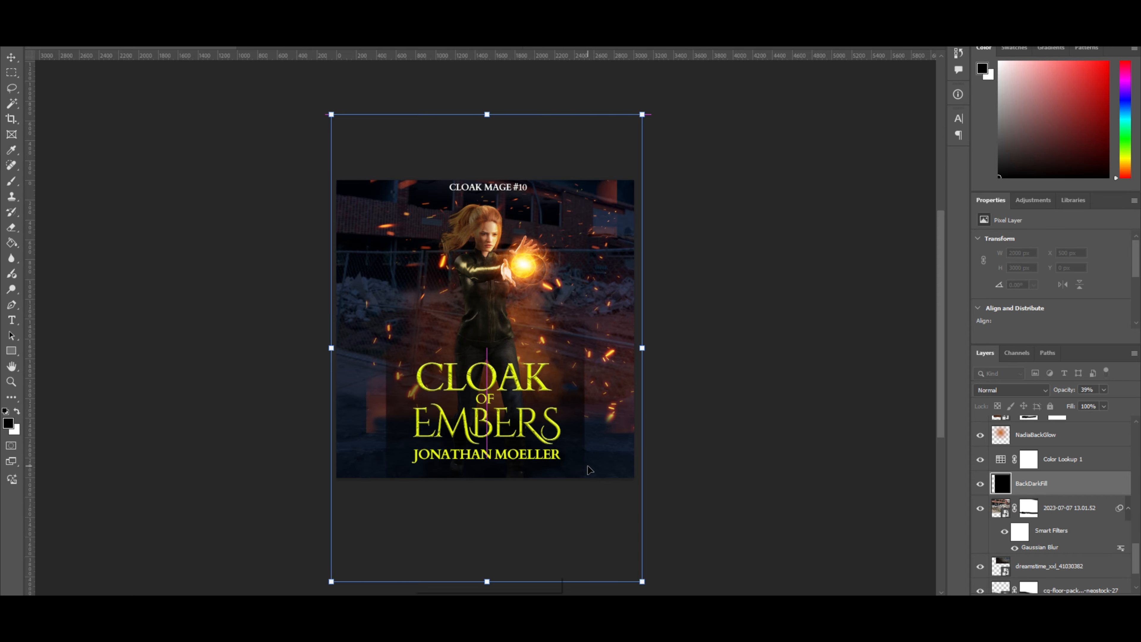
pyautogui.press('Return')
pyautogui.hotkey('ctrl', '0')
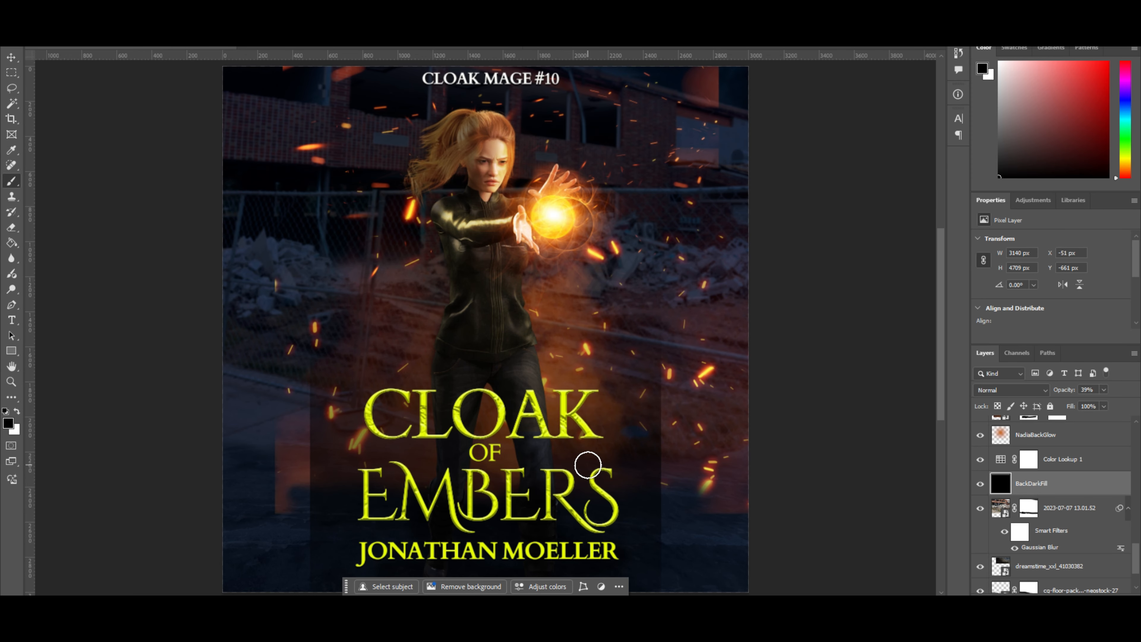
# - Toggle the Color Lookup 1 adjustment and the 04sparks overlay to examine what each covers, and select the overlay
pyautogui.click(980, 459)
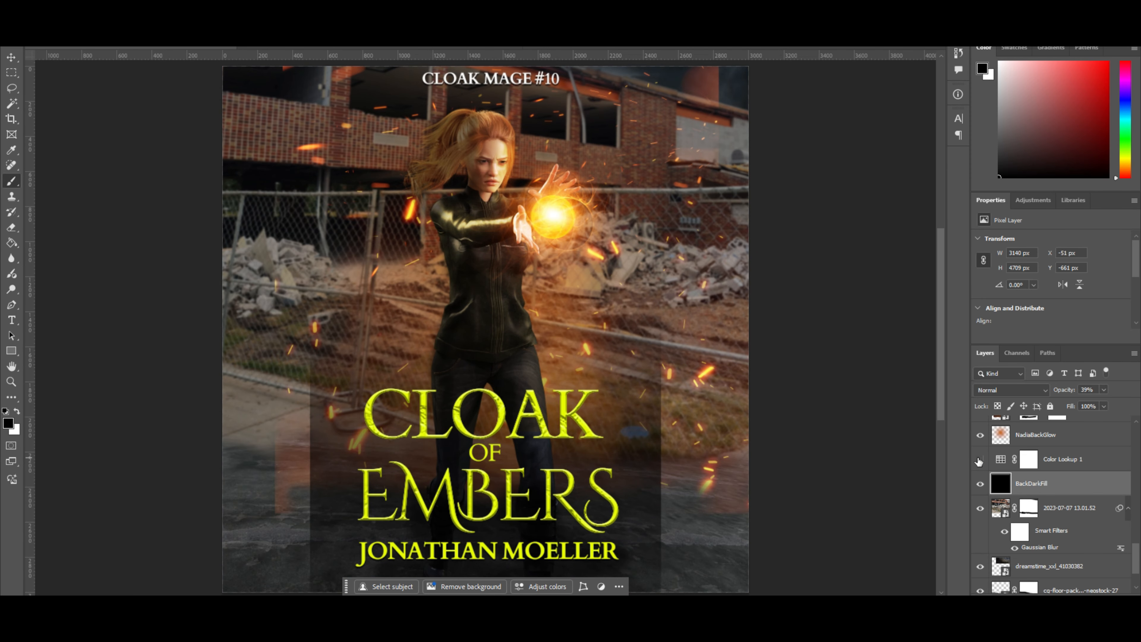
pyautogui.click(978, 460)
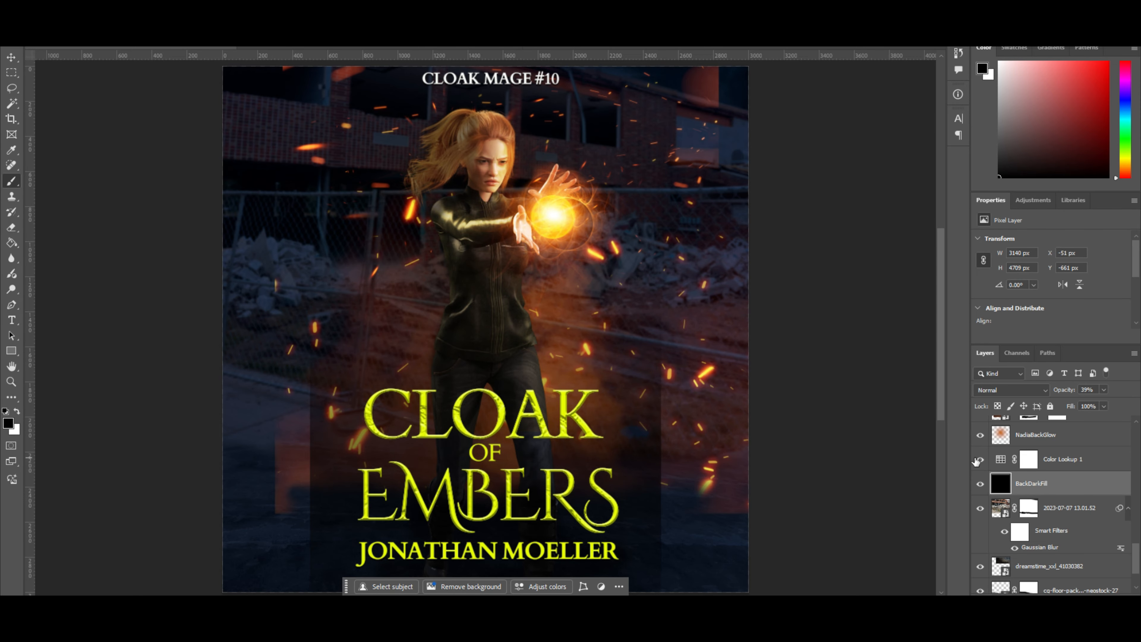
pyautogui.click(977, 460)
pyautogui.click(975, 460)
pyautogui.scroll(2, 1043, 444)
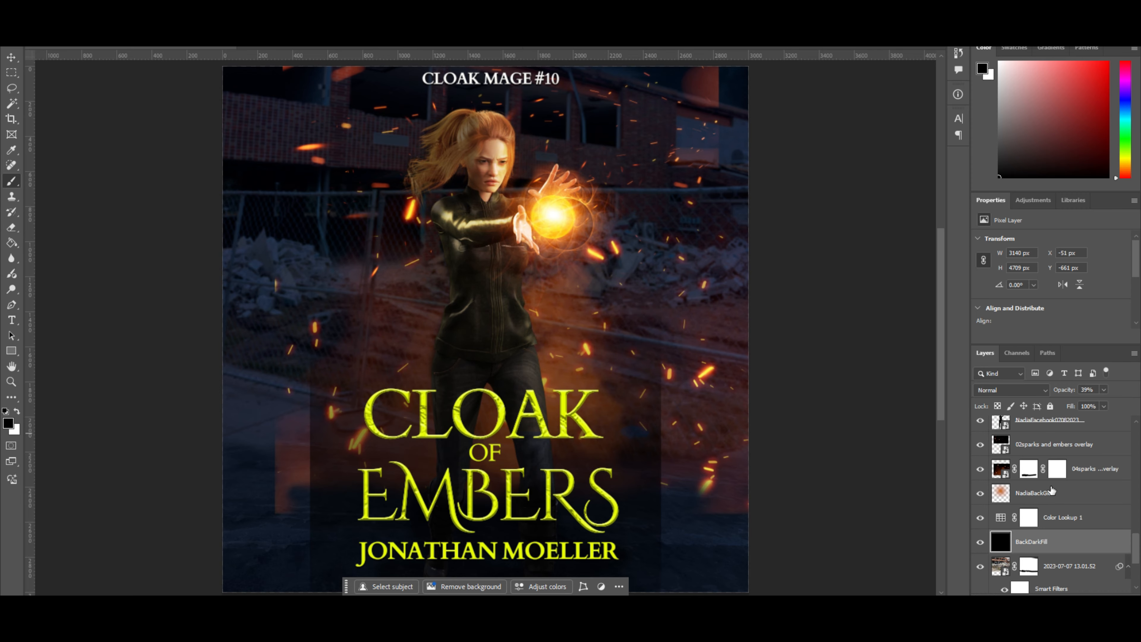
pyautogui.click(980, 469)
pyautogui.click(979, 470)
pyautogui.click(1001, 470)
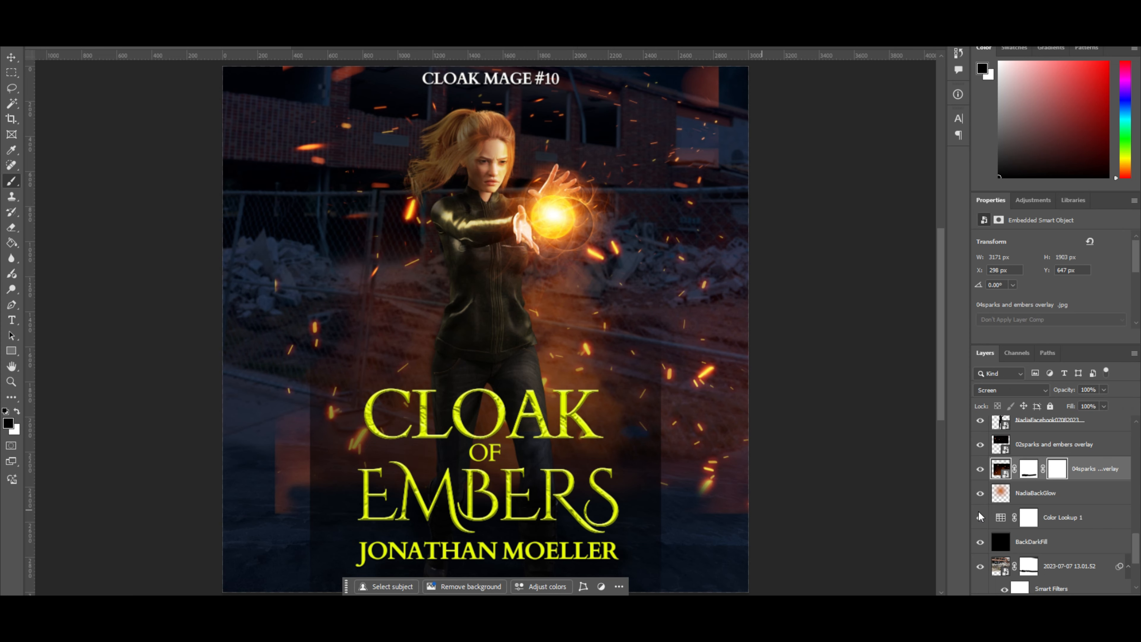
# - Paint black on the 04sparks and embers overlay's layer mask to hide its hard edges at both lower corners
pyautogui.click(1029, 469)
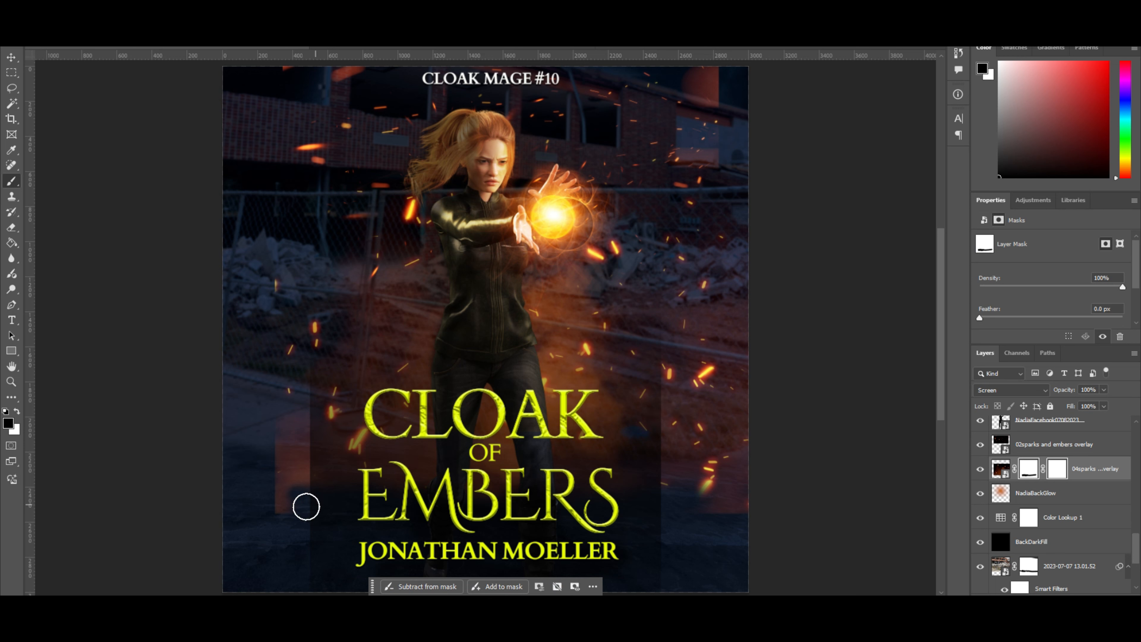
pyautogui.moveTo(283, 511)
pyautogui.mouseDown()
pyautogui.moveTo(273, 422)
pyautogui.moveTo(261, 483)
pyautogui.mouseUp()
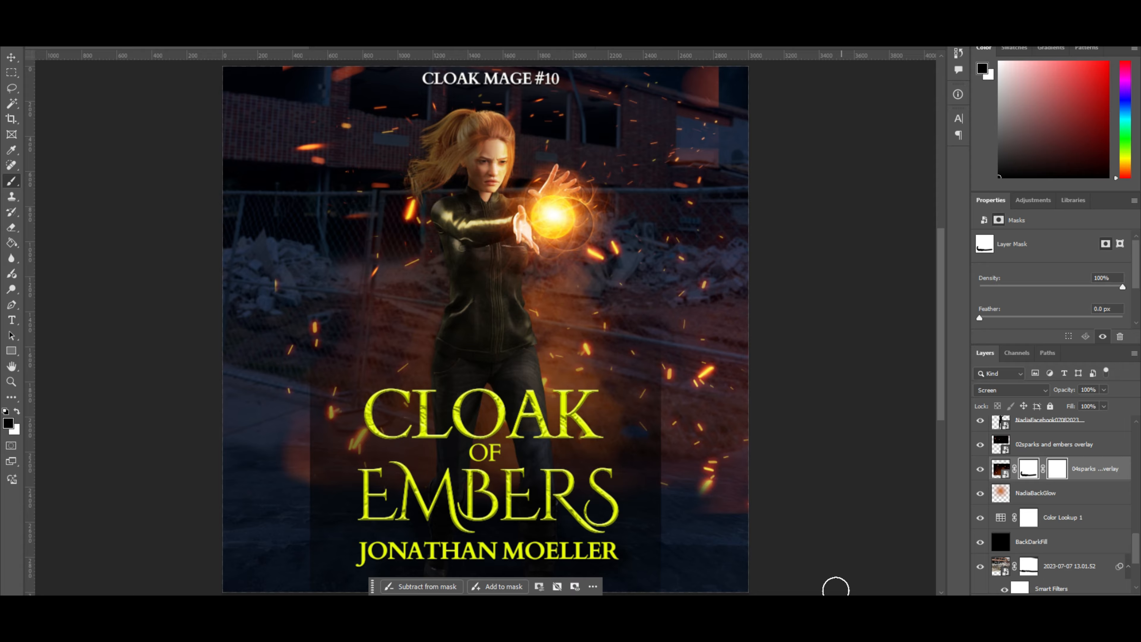
pyautogui.moveTo(728, 513)
pyautogui.mouseDown()
pyautogui.moveTo(702, 510)
pyautogui.moveTo(748, 500)
pyautogui.moveTo(683, 491)
pyautogui.mouseUp()
# - Move the 04sparks and embers overlay to about X -63 px, Y 599 px so it spans the canvas width
pyautogui.click(1004, 471)
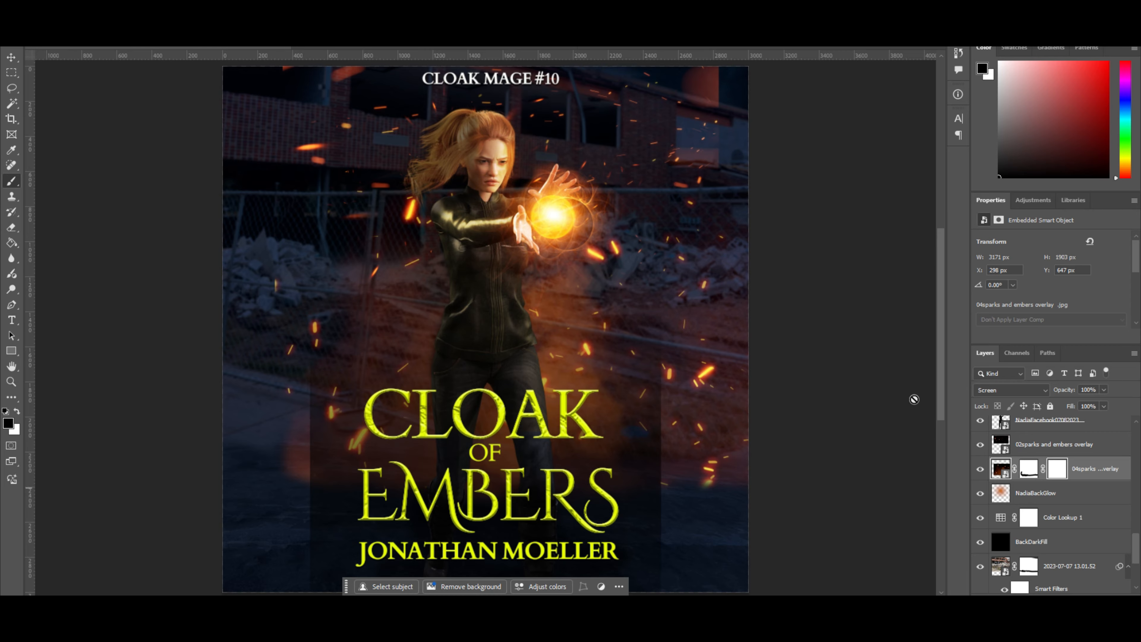
pyautogui.click(1019, 443)
pyautogui.click(1000, 473)
pyautogui.press('v')
pyautogui.moveTo(706, 361); pyautogui.dragTo(642, 352)
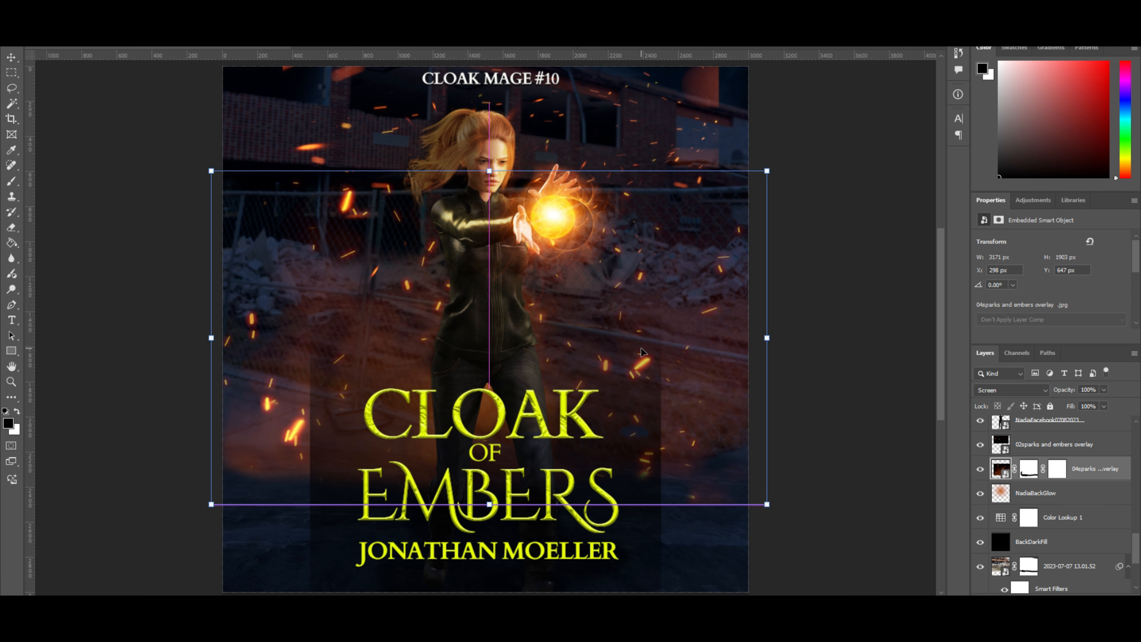
pyautogui.press('Return')
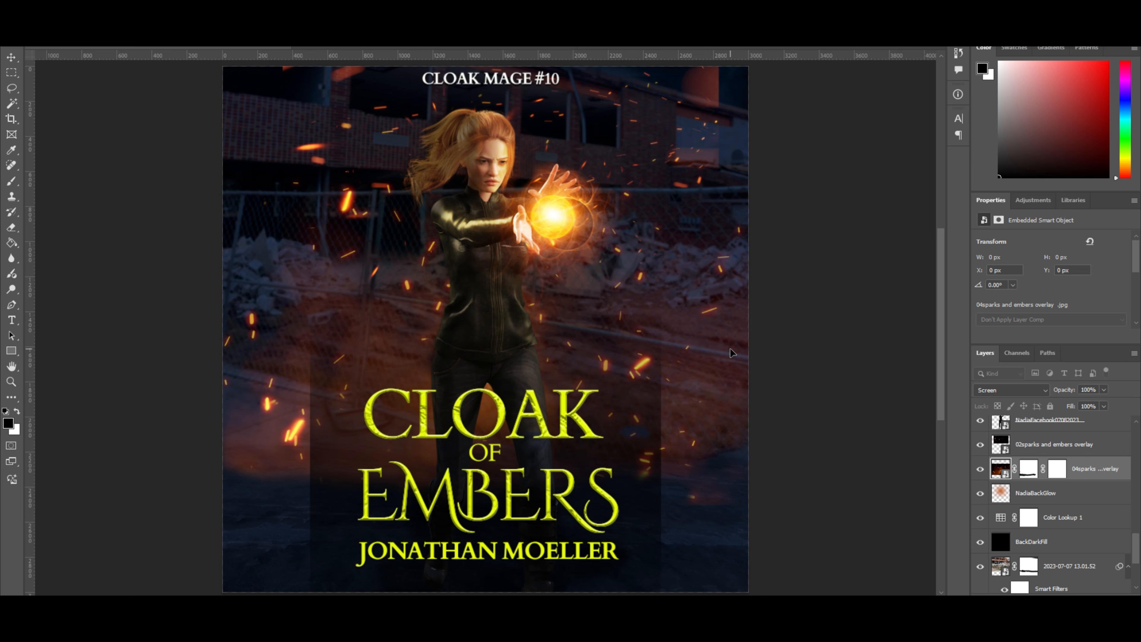
pyautogui.press('b')
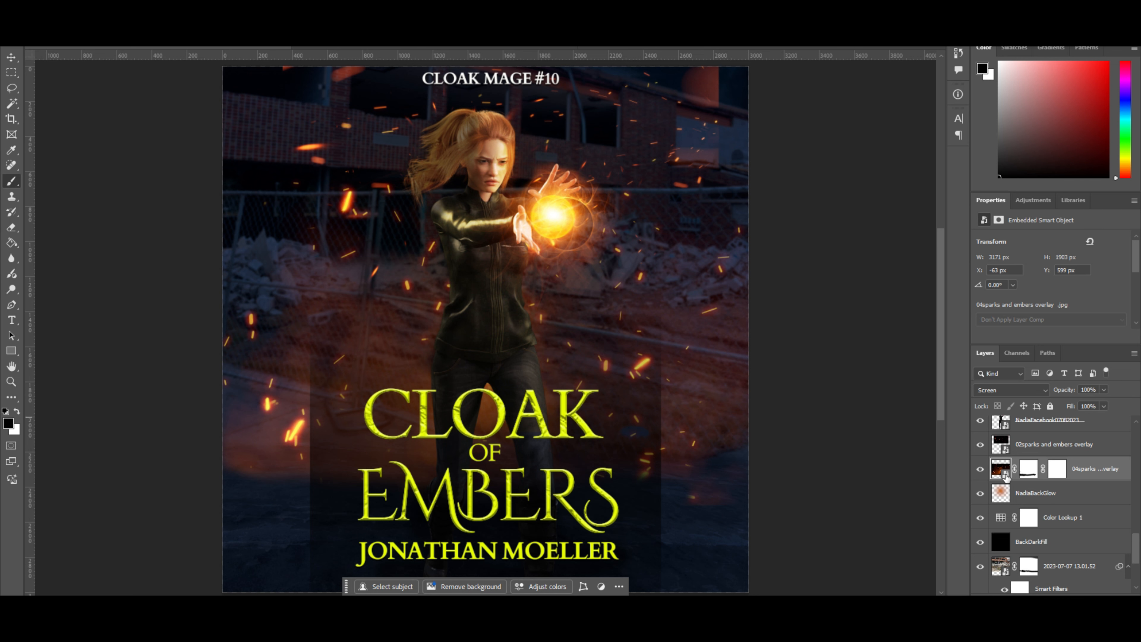
# - Scale the 02sparks and embers overlay up to about 3016 by 1810 px and center it horizontally over the canvas
pyautogui.click(1000, 443)
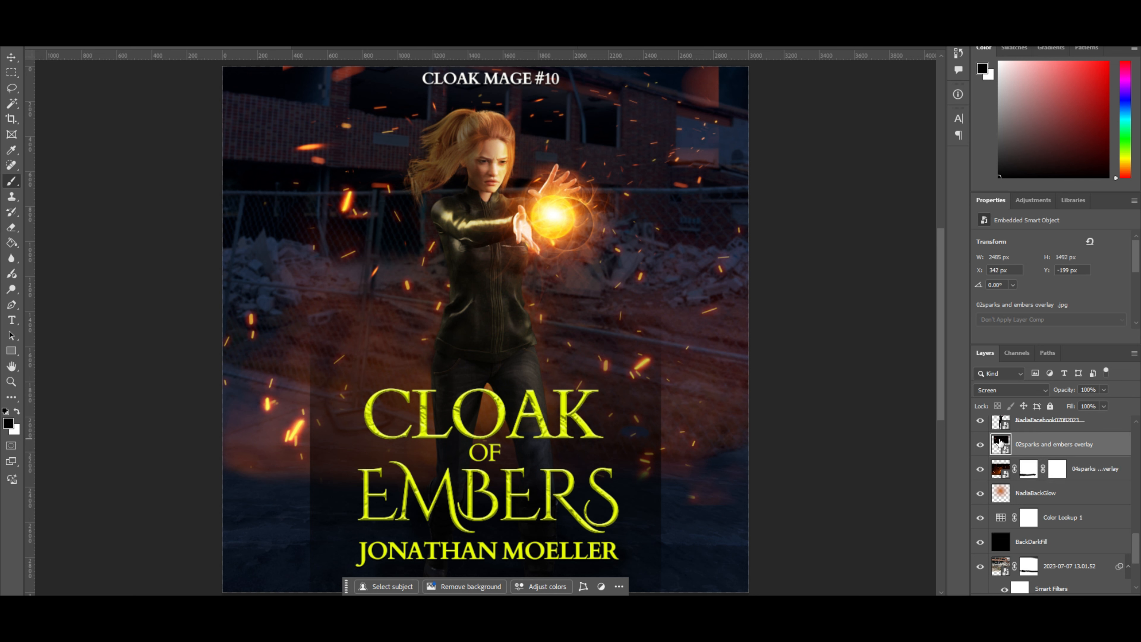
pyautogui.hotkey('ctrl', 't')
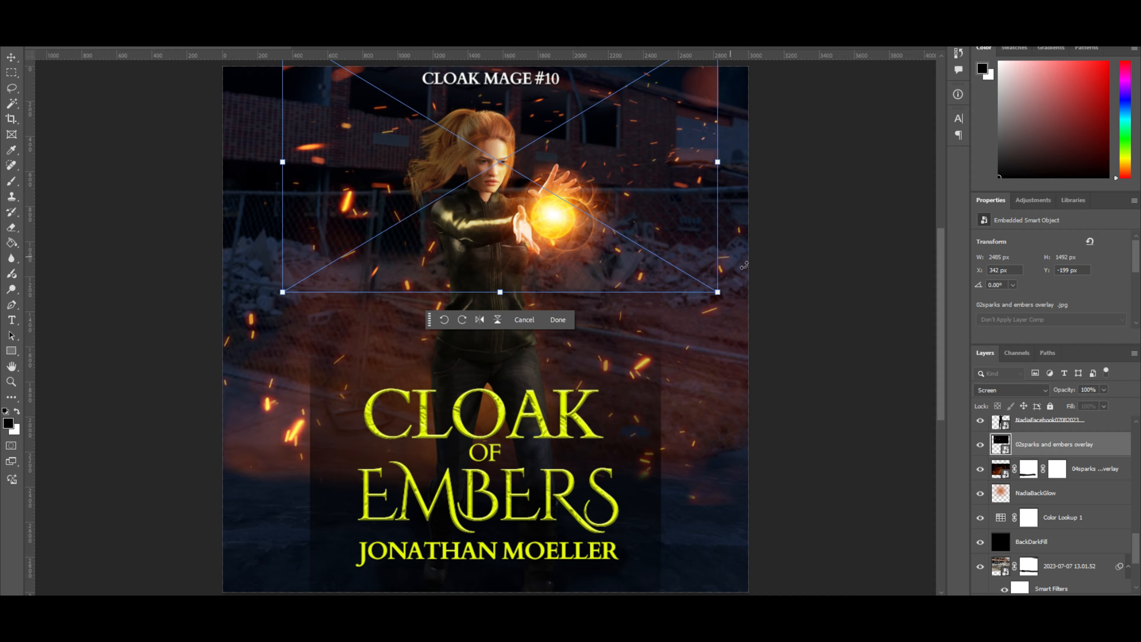
pyautogui.moveTo(718, 292); pyautogui.dragTo(784, 327)
pyautogui.moveTo(729, 297); pyautogui.dragTo(670, 292)
pyautogui.moveTo(728, 320); pyautogui.dragTo(701, 303)
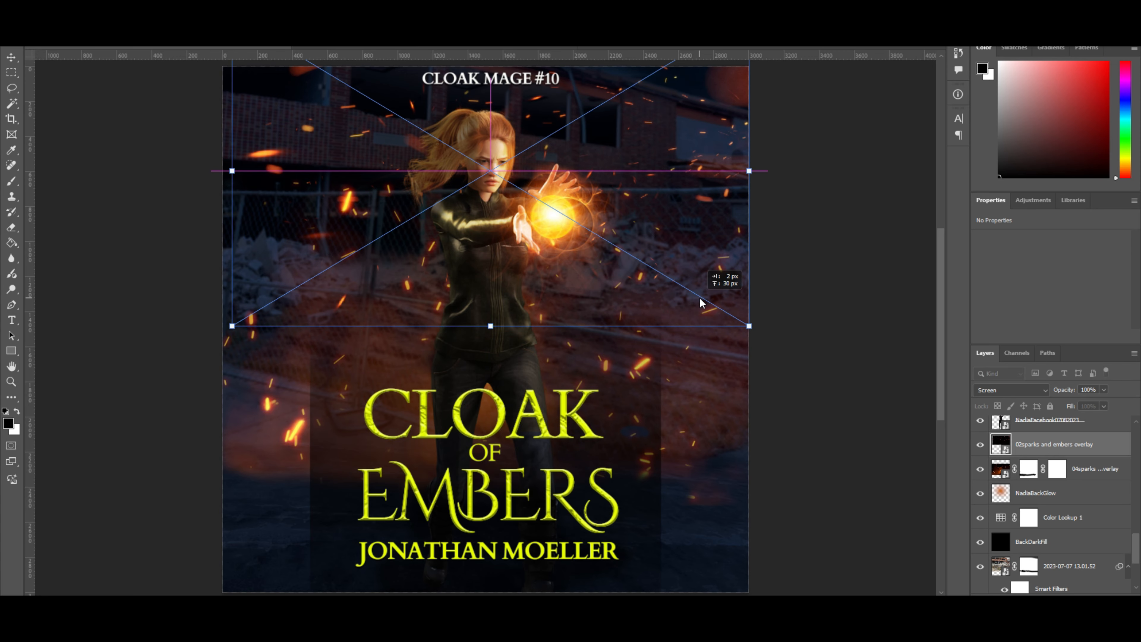
pyautogui.moveTo(702, 303); pyautogui.dragTo(701, 304)
pyautogui.moveTo(232, 326); pyautogui.dragTo(216, 327)
pyautogui.click(776, 222)
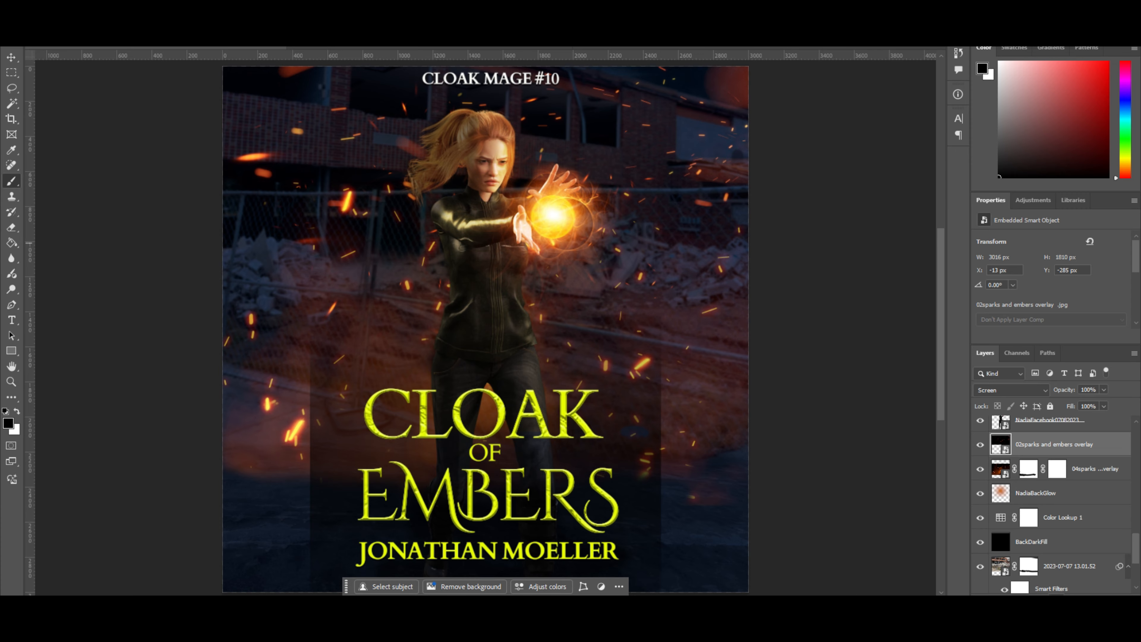
# - Add a layer mask to the 02sparks and embers overlay and paint out its visible patches along the canvas's upper edge
pyautogui.click(1042, 602)
pyautogui.moveTo(738, 73)
pyautogui.mouseDown()
pyautogui.moveTo(710, 86)
pyautogui.moveTo(731, 94)
pyautogui.moveTo(714, 62)
pyautogui.mouseUp()
pyautogui.moveTo(292, 79); pyautogui.dragTo(313, 66)
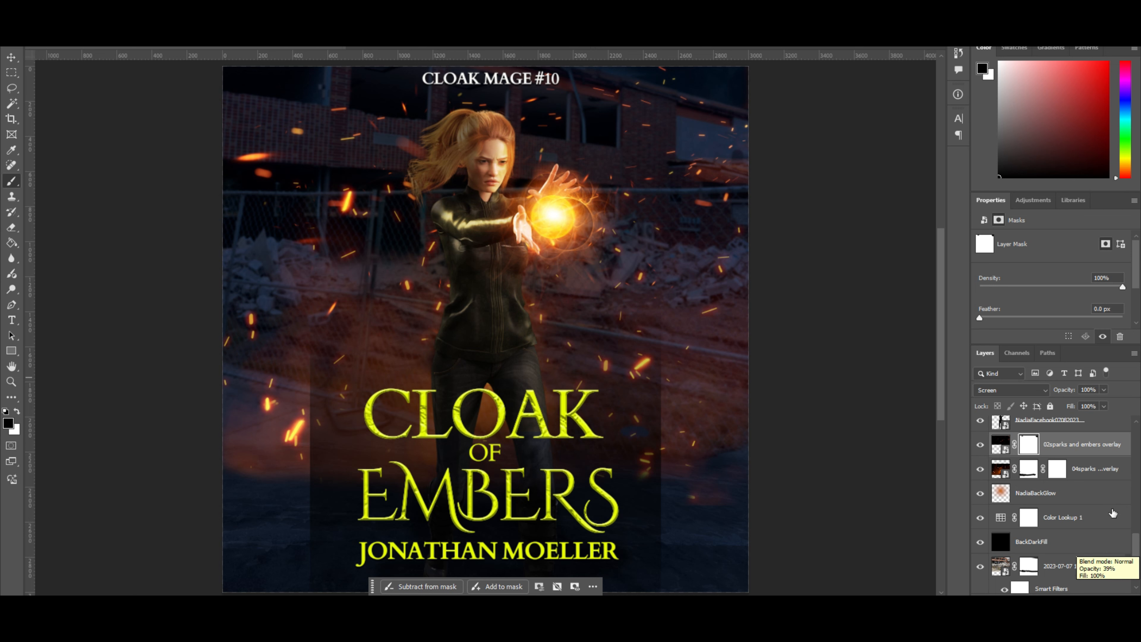
# - Toggle the character, boots, dreamstime_xl_159131215, face glow, shadow and TitleMarquee layers to examine what each contributes to the square cover
pyautogui.scroll(2, 1118, 521)
pyautogui.click(1021, 487)
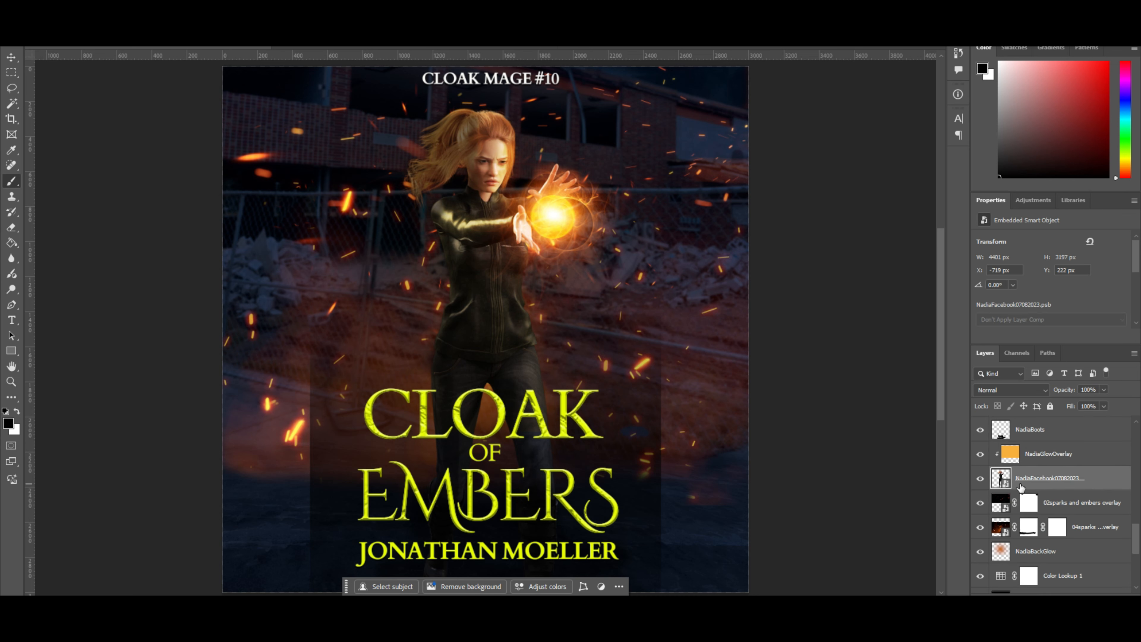
pyautogui.click(980, 479)
pyautogui.click(980, 478)
pyautogui.scroll(2, 1010, 494)
pyautogui.click(980, 488)
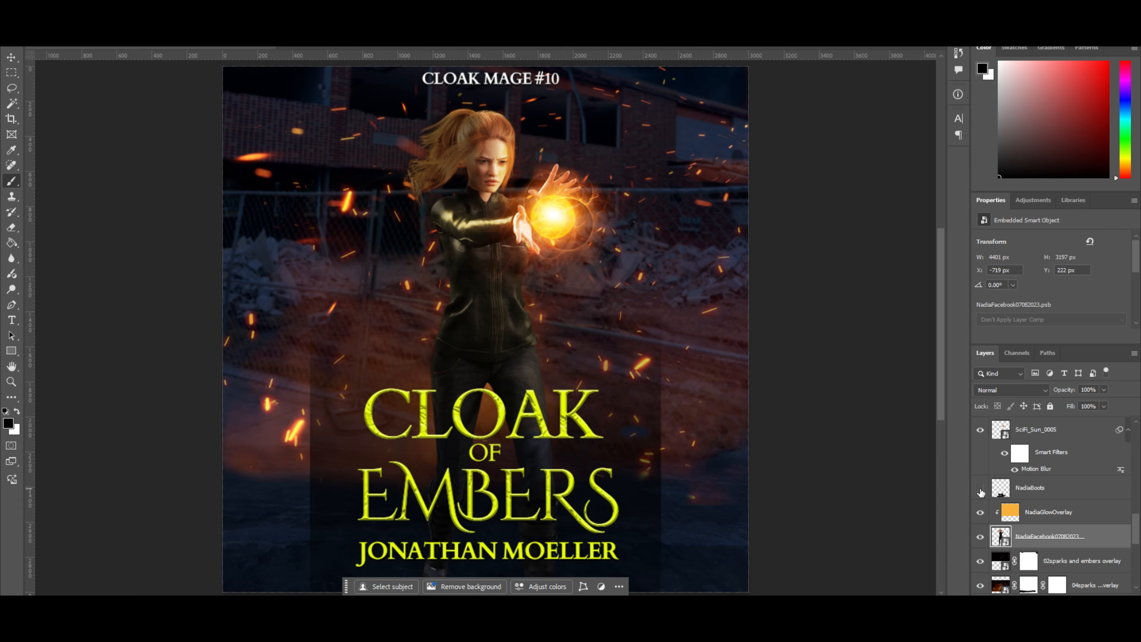
pyautogui.click(980, 488)
pyautogui.scroll(2, 1005, 470)
pyautogui.click(980, 464)
pyautogui.click(980, 465)
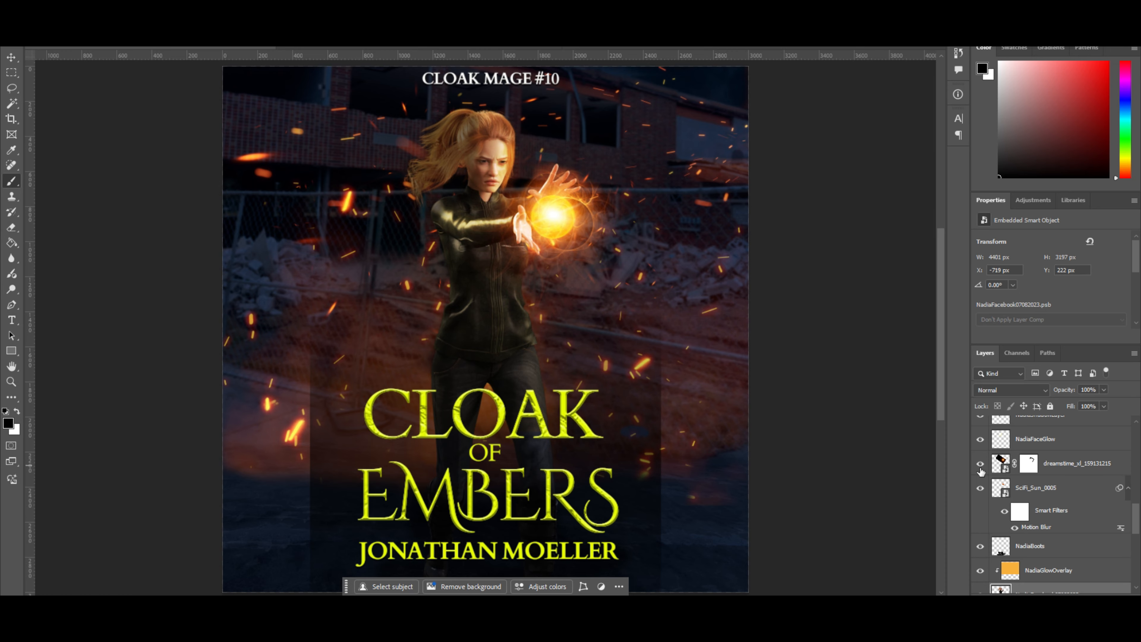
pyautogui.scroll(2, 981, 470)
pyautogui.click(980, 497)
pyautogui.click(980, 497)
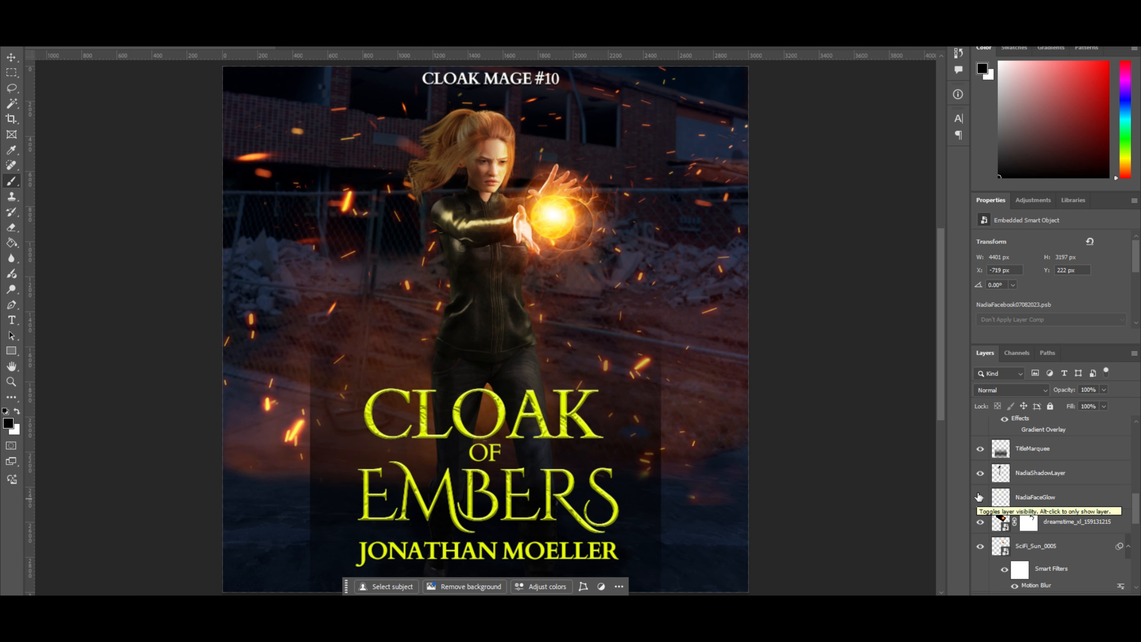
pyautogui.click(978, 474)
pyautogui.click(978, 475)
pyautogui.scroll(2, 988, 476)
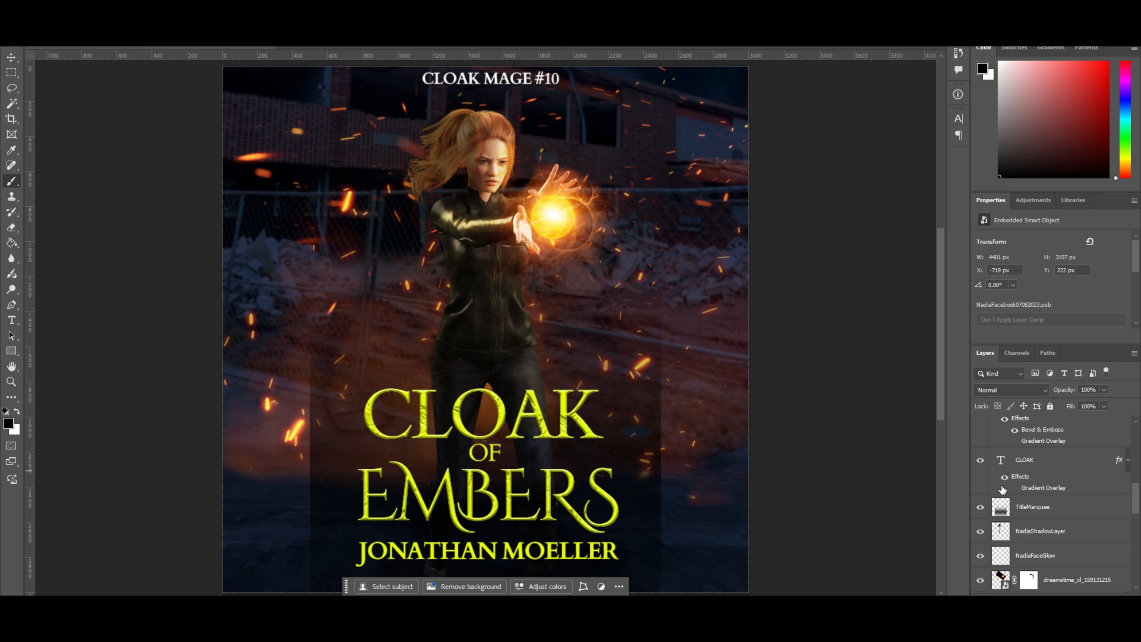
pyautogui.click(980, 506)
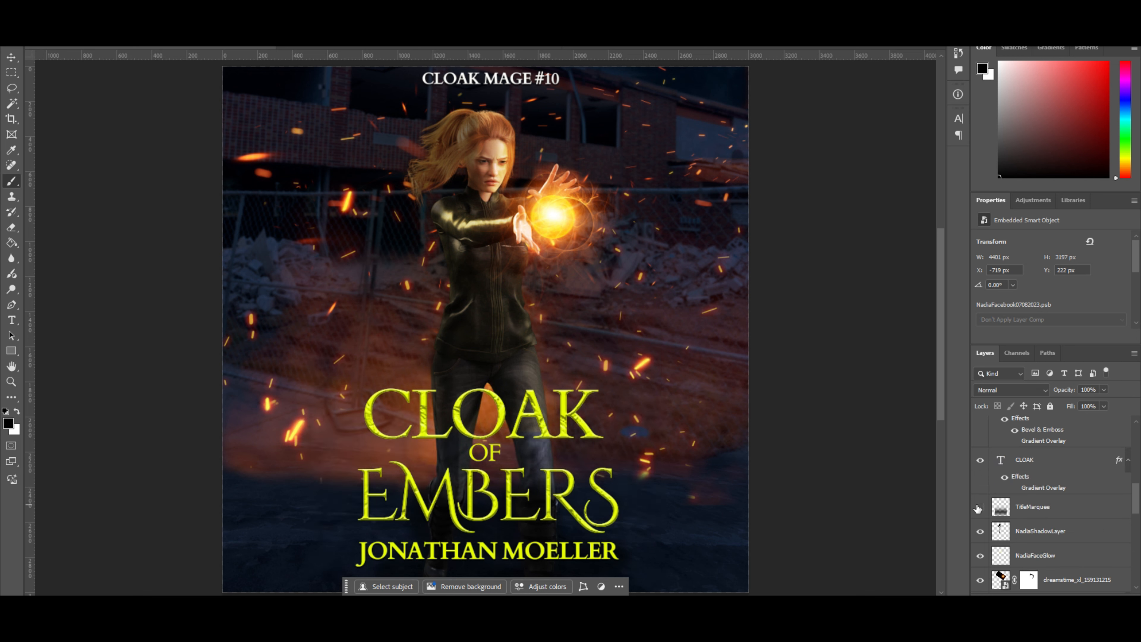
pyautogui.click(979, 506)
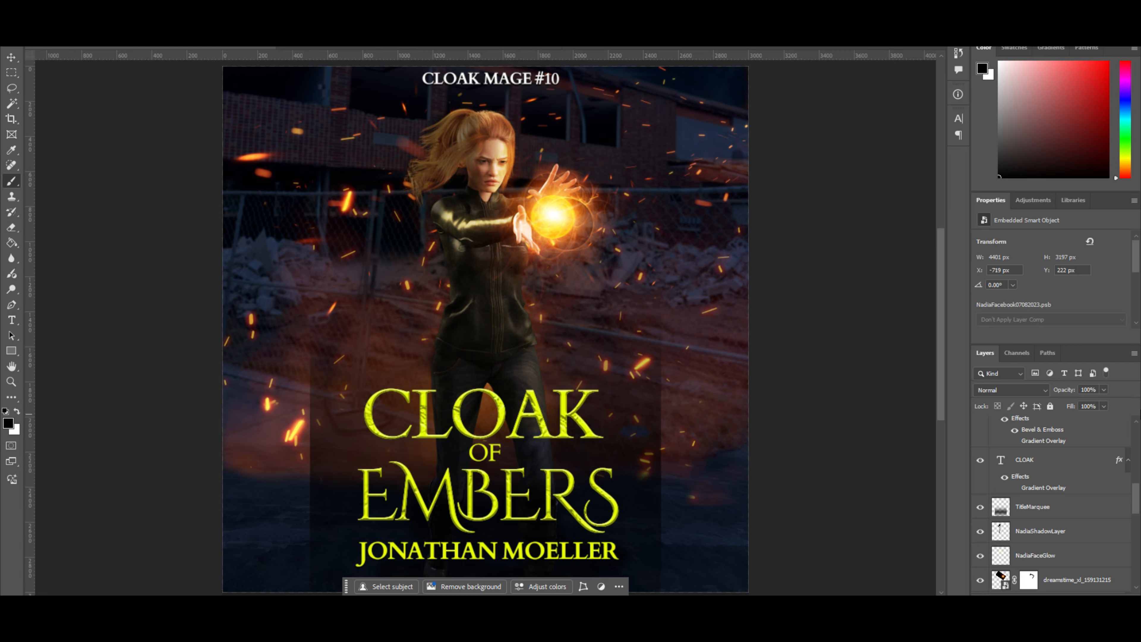
# - Hide the TitleMarquee layer and create a new layer named AudioTitleMarquee directly above it
pyautogui.click(994, 513)
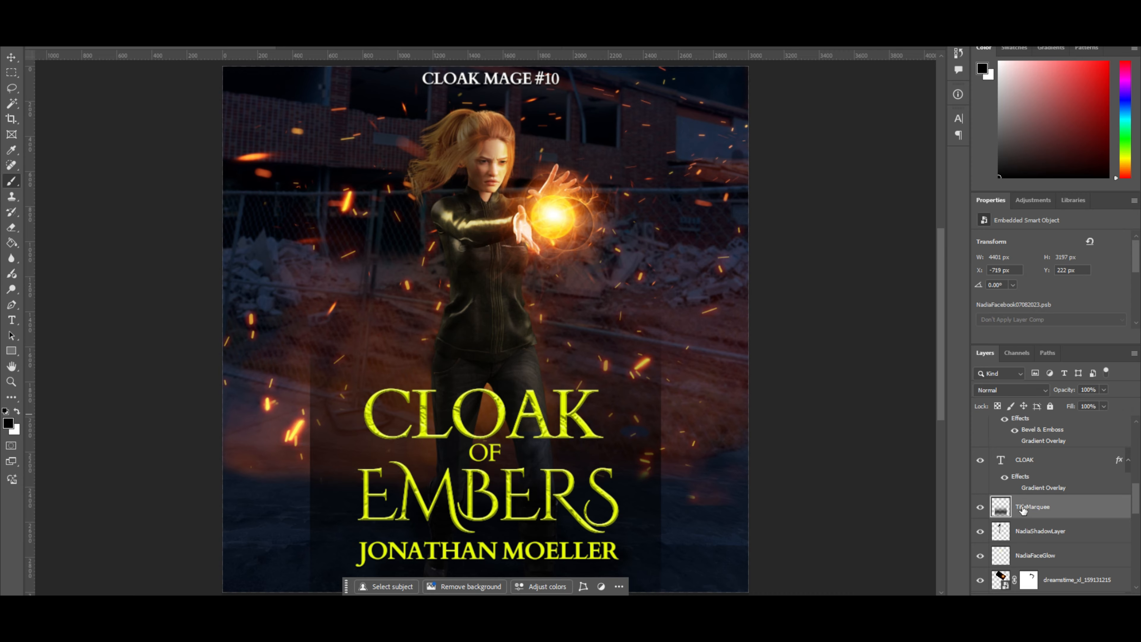
pyautogui.click(980, 509)
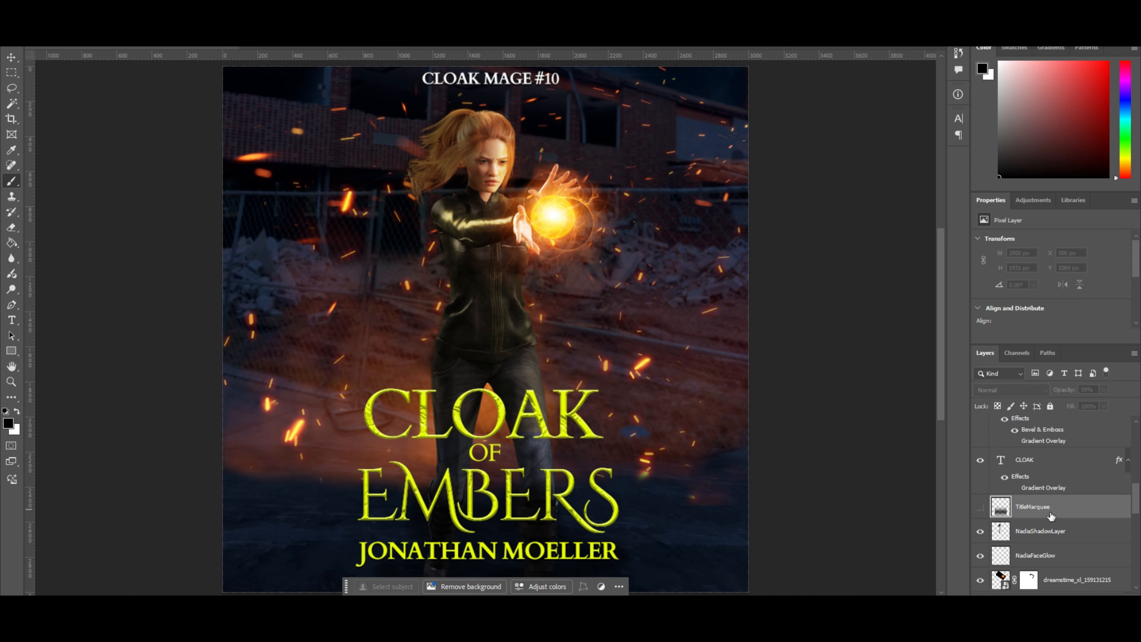
pyautogui.hotkey('ctrl', 'shift', 'n')
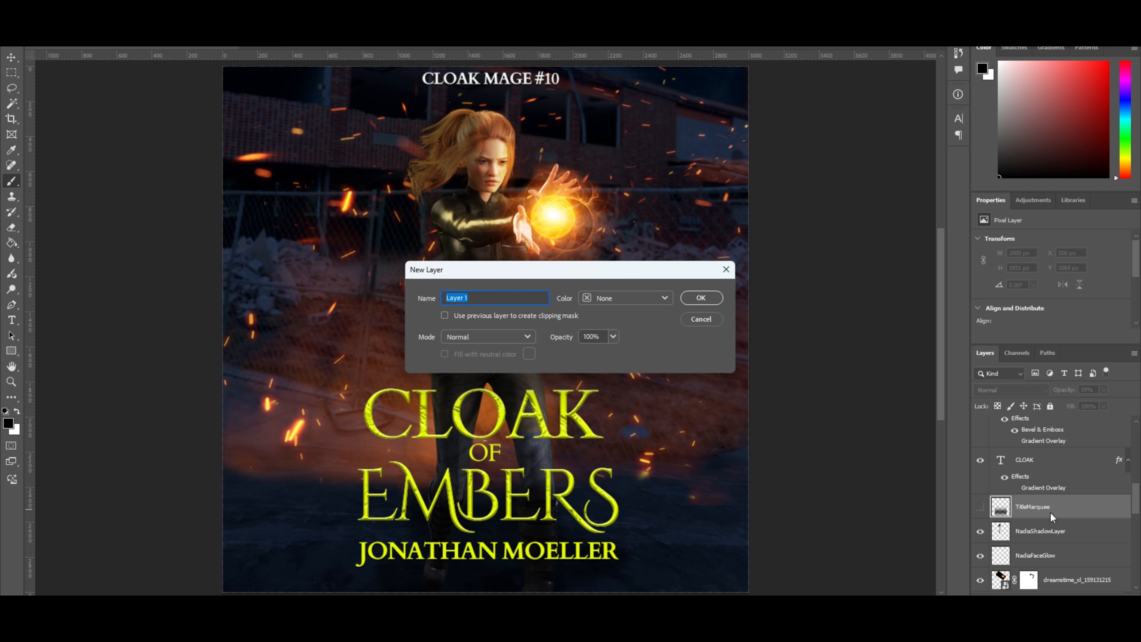
pyautogui.write('AudioTitleMarquee')
pyautogui.press('Return')
# - Fill a full-width rectangle of about 2994 by 1219 px behind the title text with black on the AudioTitleMarquee layer
pyautogui.press('m')
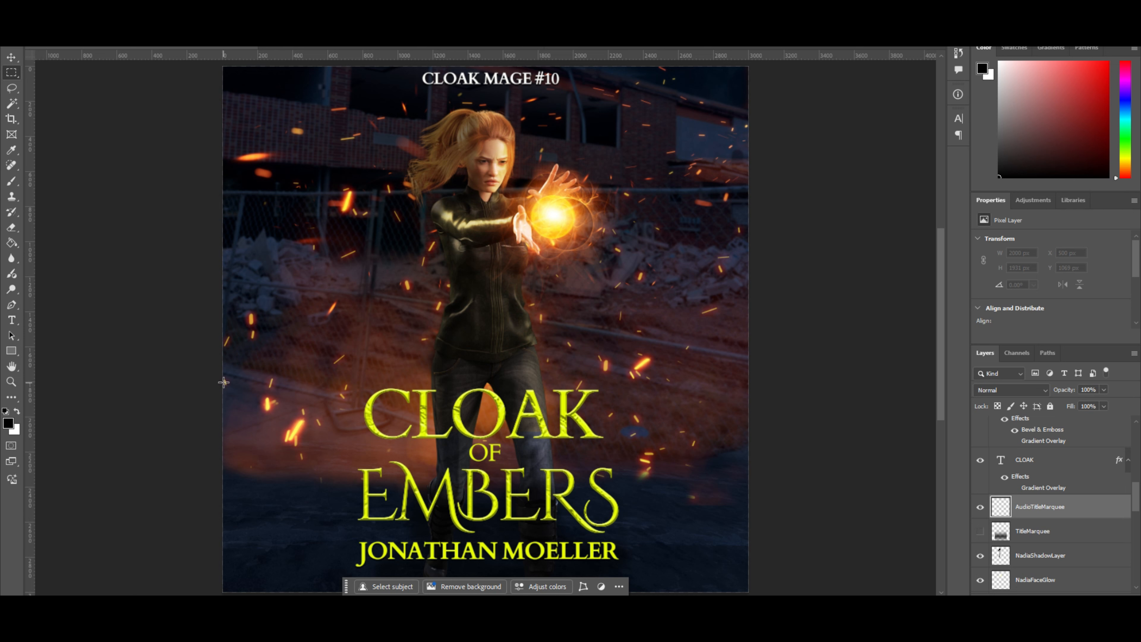
pyautogui.moveTo(224, 380); pyautogui.dragTo(750, 594)
pyautogui.press('g')
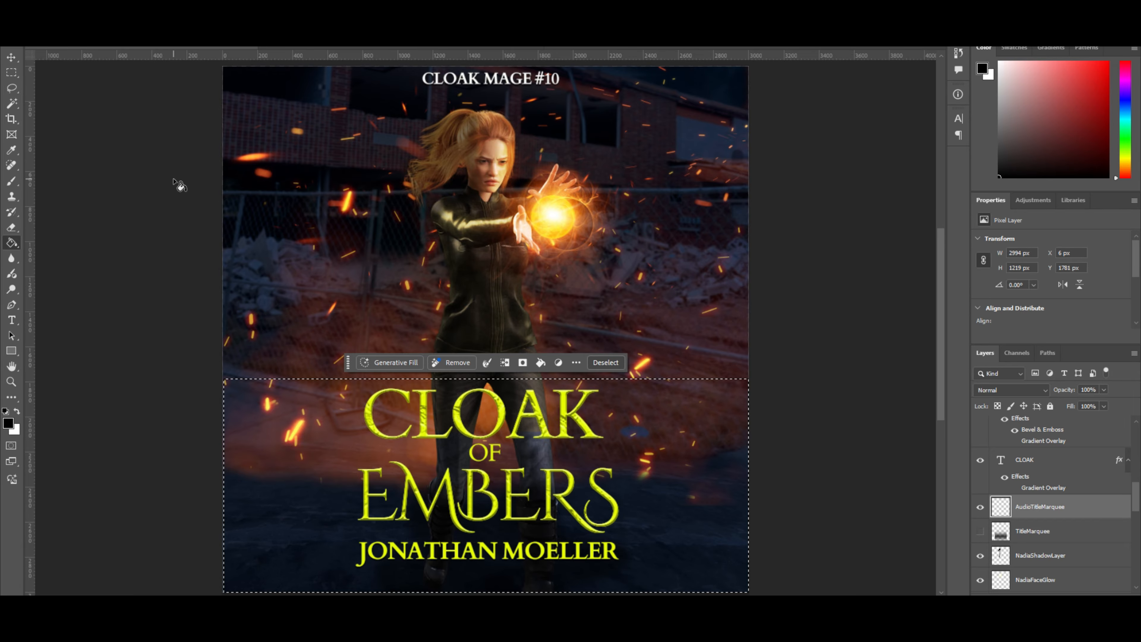
pyautogui.click(273, 440)
pyautogui.hotkey('ctrl', 'd')
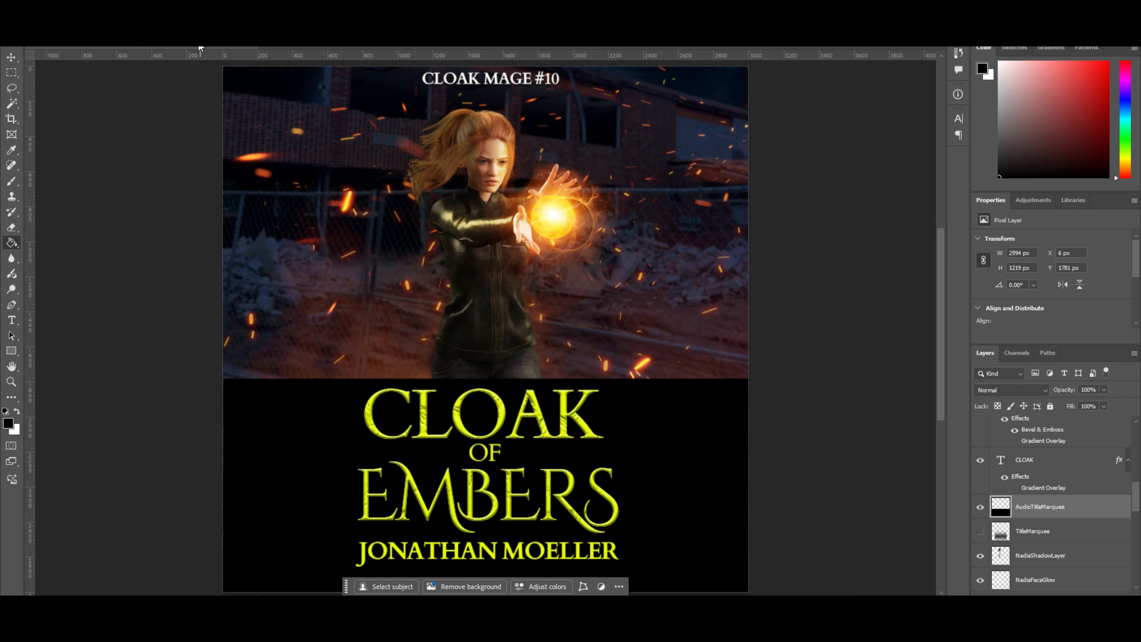
# - Apply a Gaussian Blur with a 275 px radius to the AudioTitleMarquee layer
pyautogui.click(161, 17)
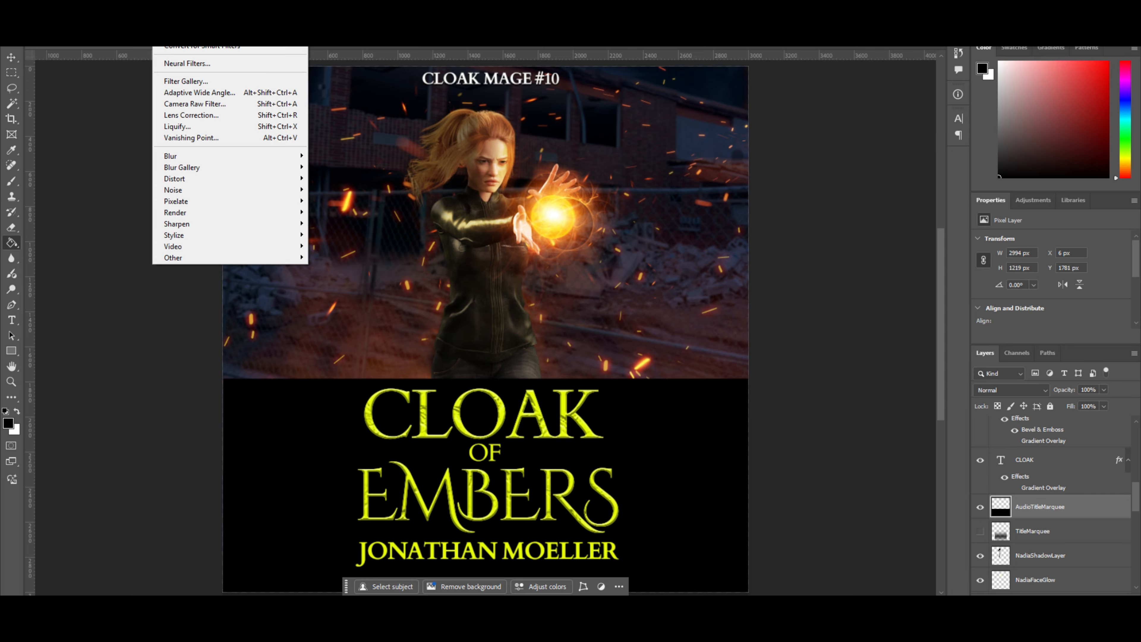
pyautogui.moveTo(192, 156)
pyautogui.click(333, 201)
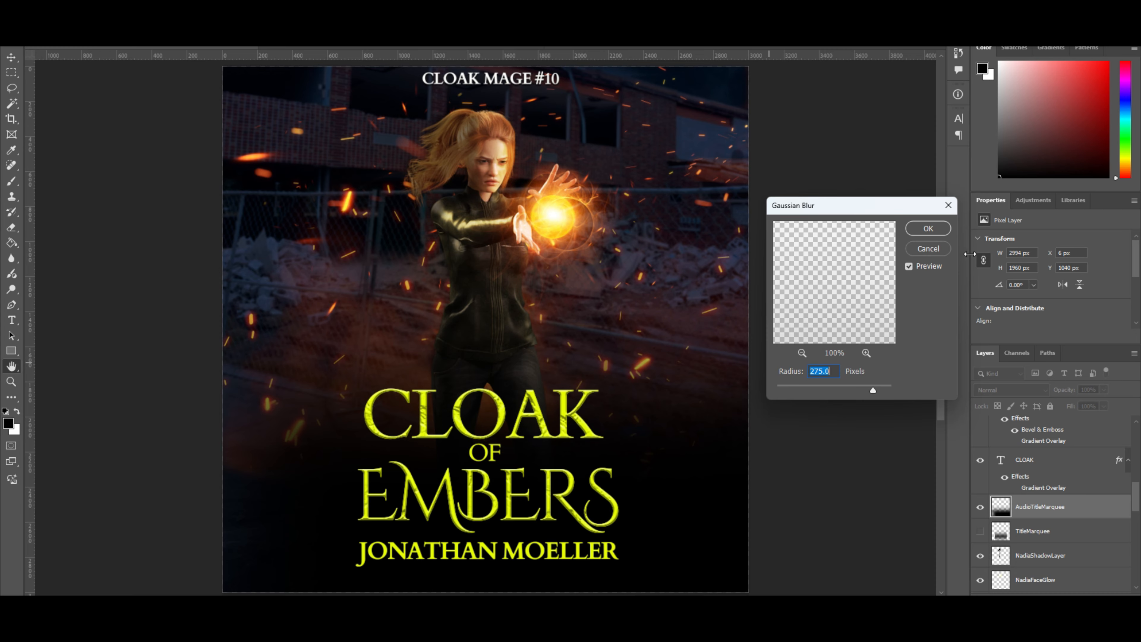
pyautogui.click(928, 228)
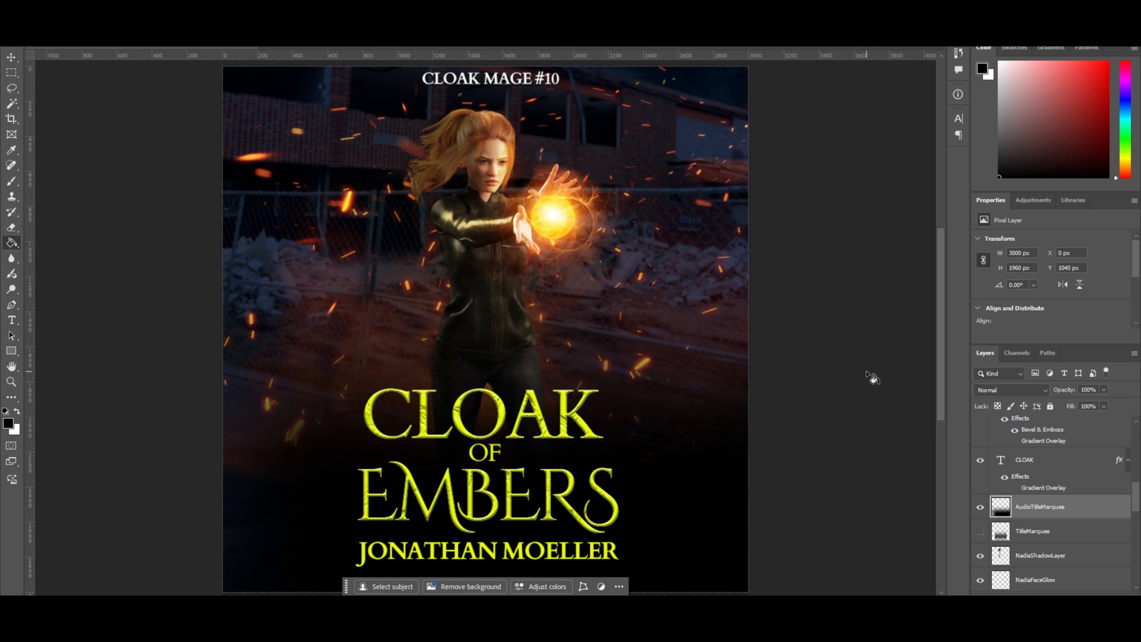
# - Show the old TitleMarquee layer briefly to check its opacity setting, and hide it again
pyautogui.click(980, 532)
pyautogui.click(986, 538)
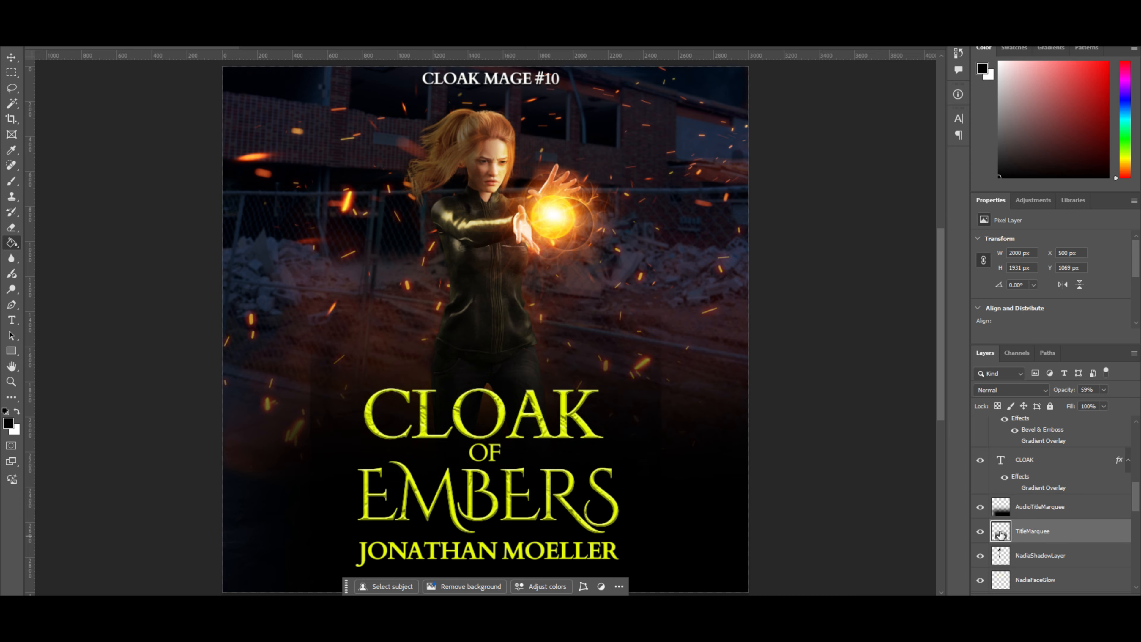
pyautogui.click(981, 532)
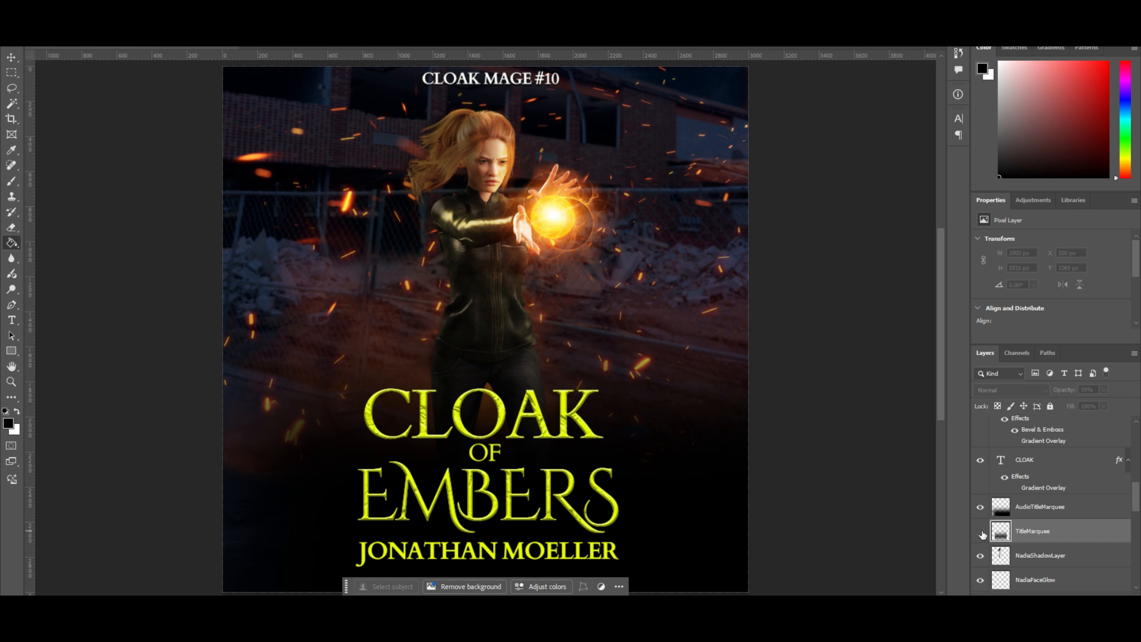
# - Try 59% opacity on the AudioTitleMarquee layer and settle on 70%
pyautogui.click(1070, 514)
pyautogui.click(1088, 390)
pyautogui.write('59')
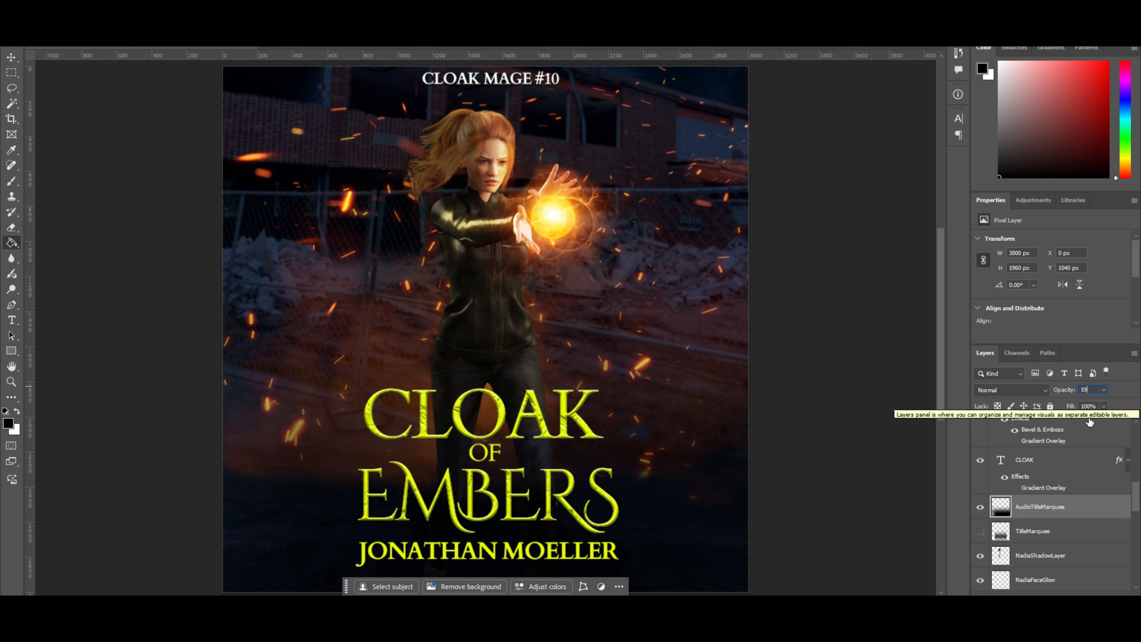
pyautogui.press('Return')
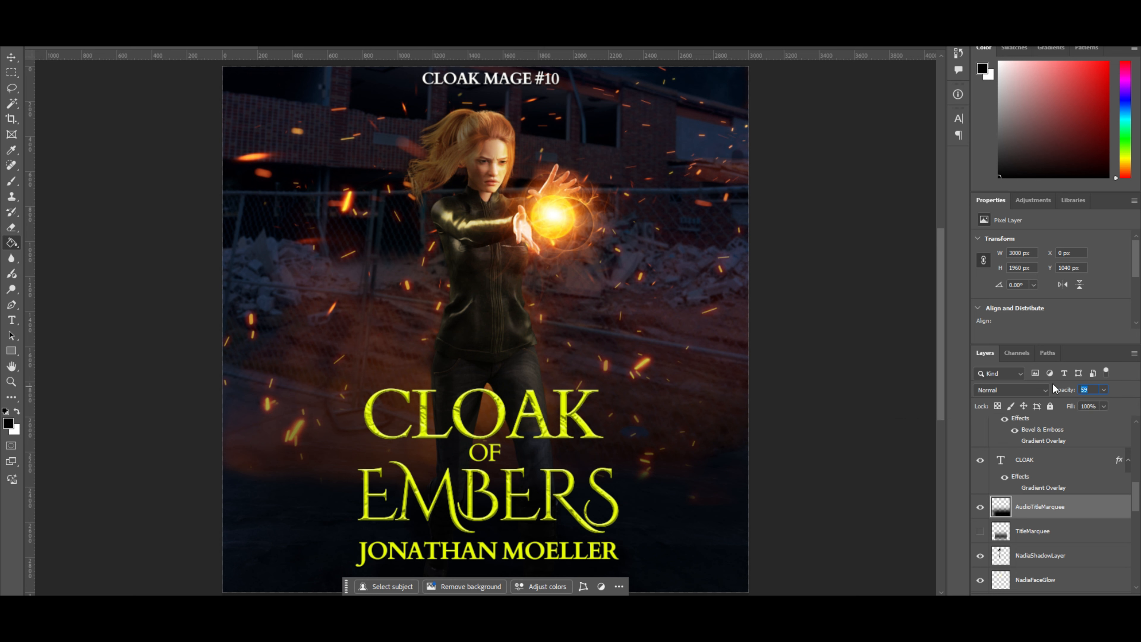
pyautogui.write('70')
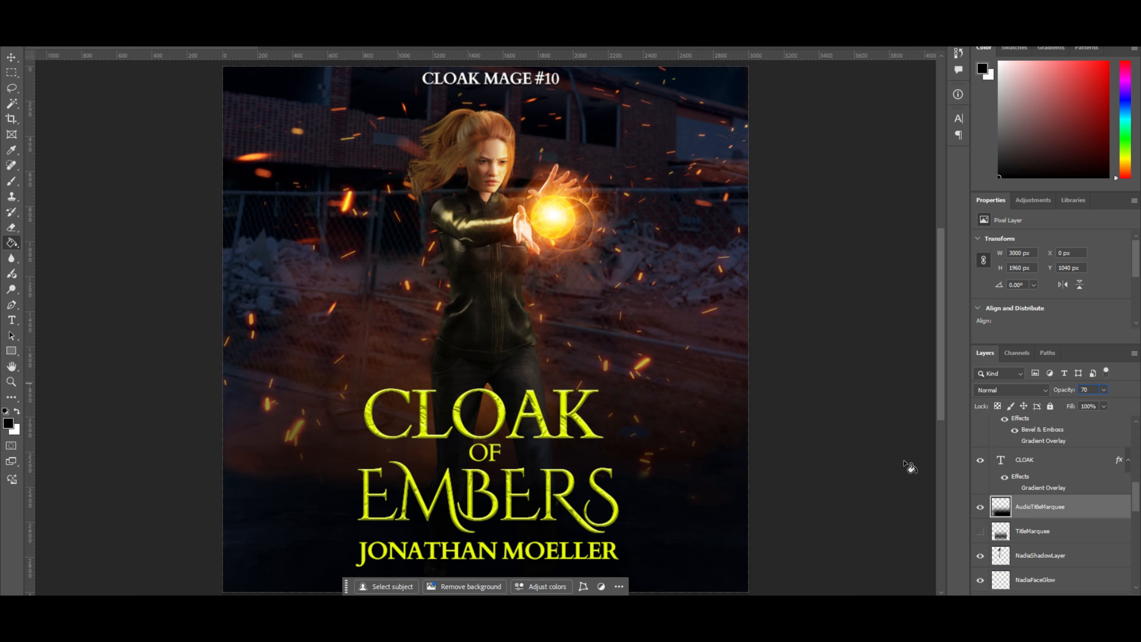
# - Select the author-name text layer and switch to the Ghost in the Siege cover document
pyautogui.scroll(5, 1048, 504)
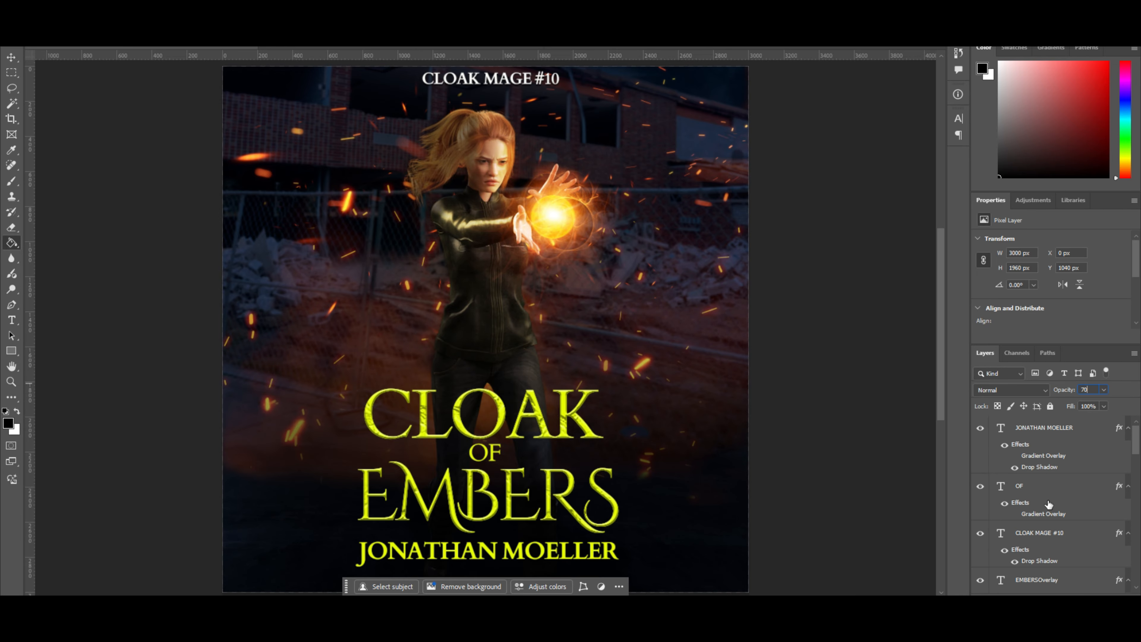
pyautogui.click(1048, 427)
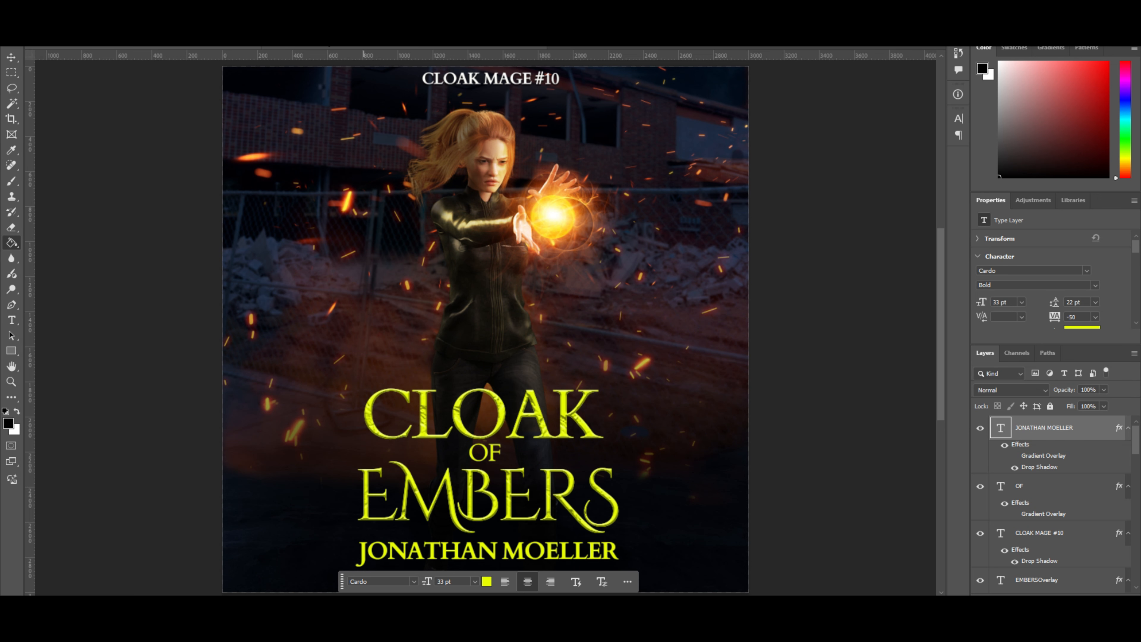
pyautogui.click(321, 41)
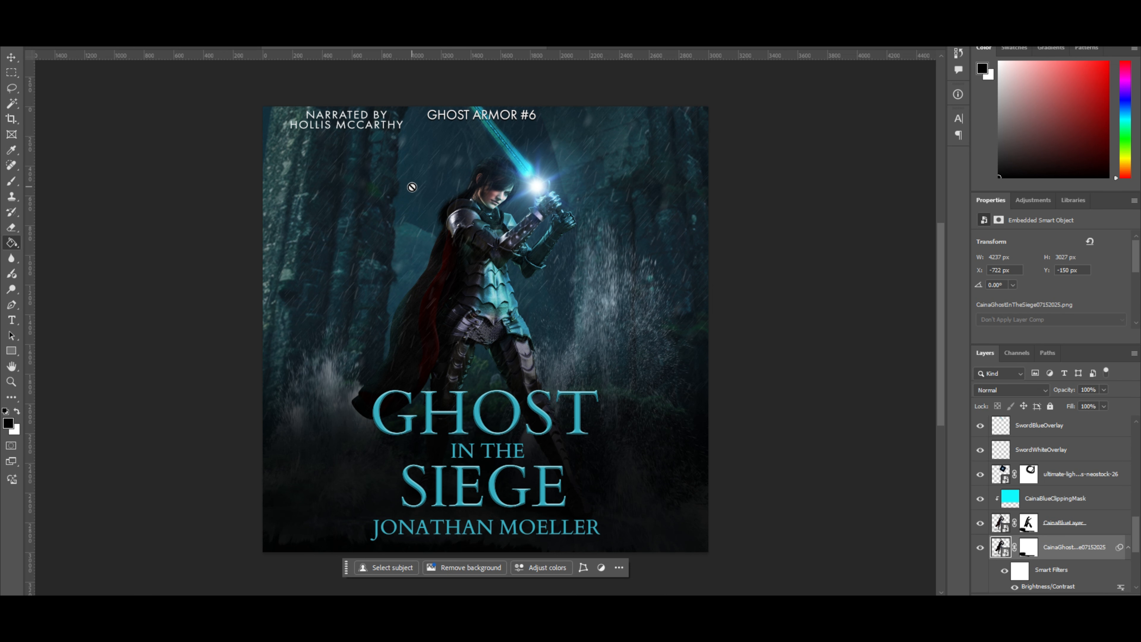
# - Copy the narrator credit text layer from the Ghost in the Siege cover into the Cloak of Embers audiobook cover document
pyautogui.scroll(10, 1072, 430)
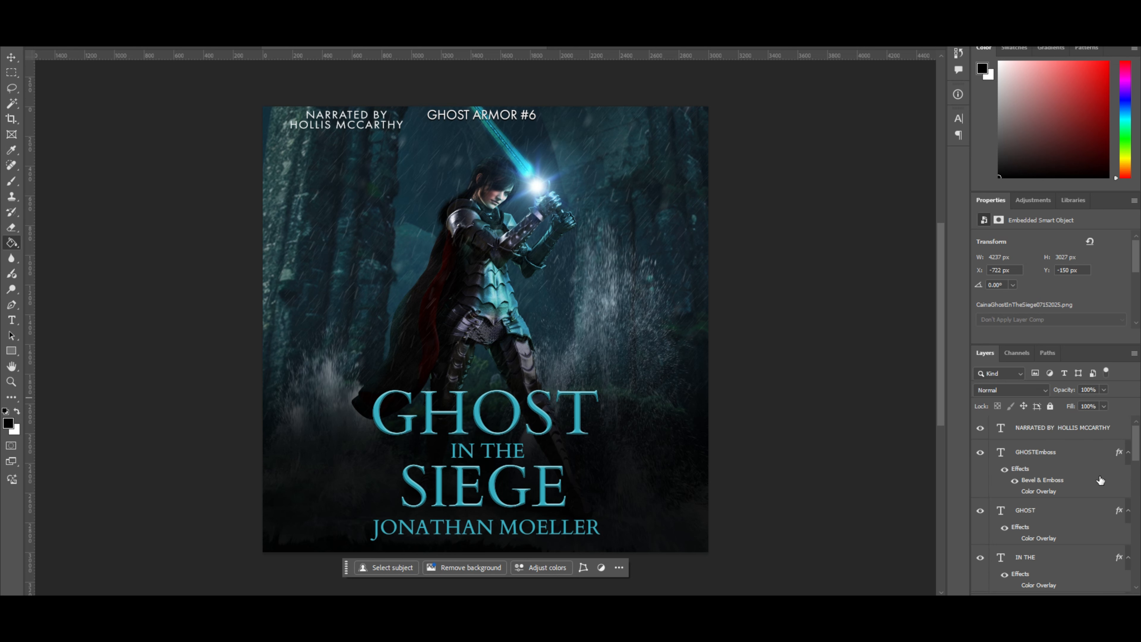
pyautogui.click(1059, 430)
pyautogui.moveTo(1058, 432); pyautogui.dragTo(337, 148)
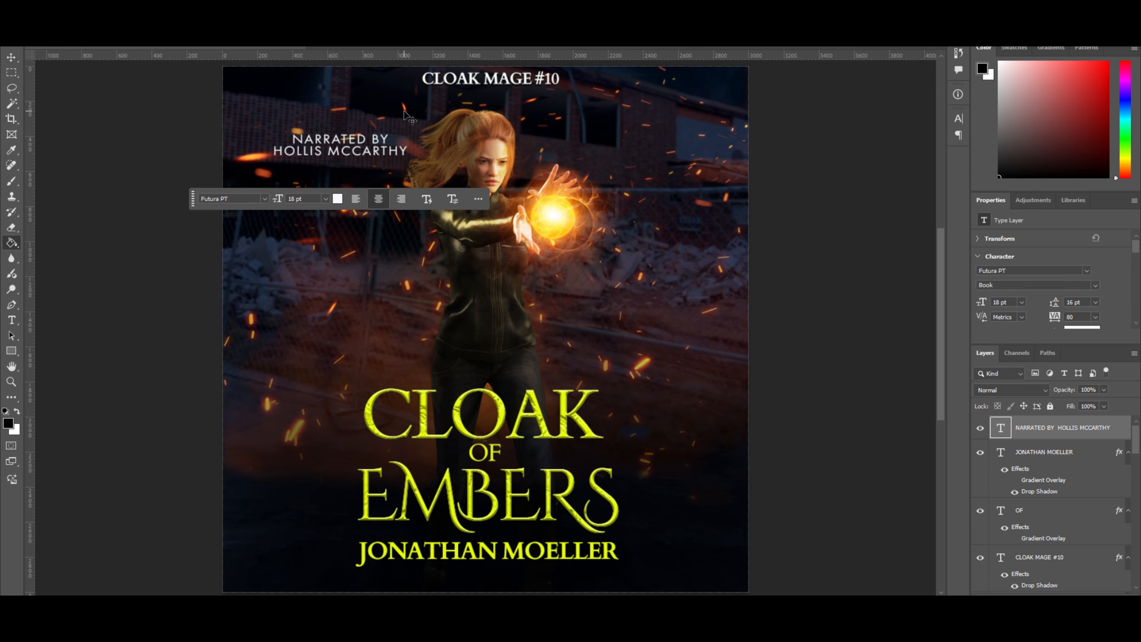
# - Move the narrator credit up beside the CLOAK MAGE #10 text near the cover's upper edge, and nudge it slightly left for spacing
pyautogui.moveTo(340, 158); pyautogui.dragTo(336, 97)
pyautogui.click(1074, 472)
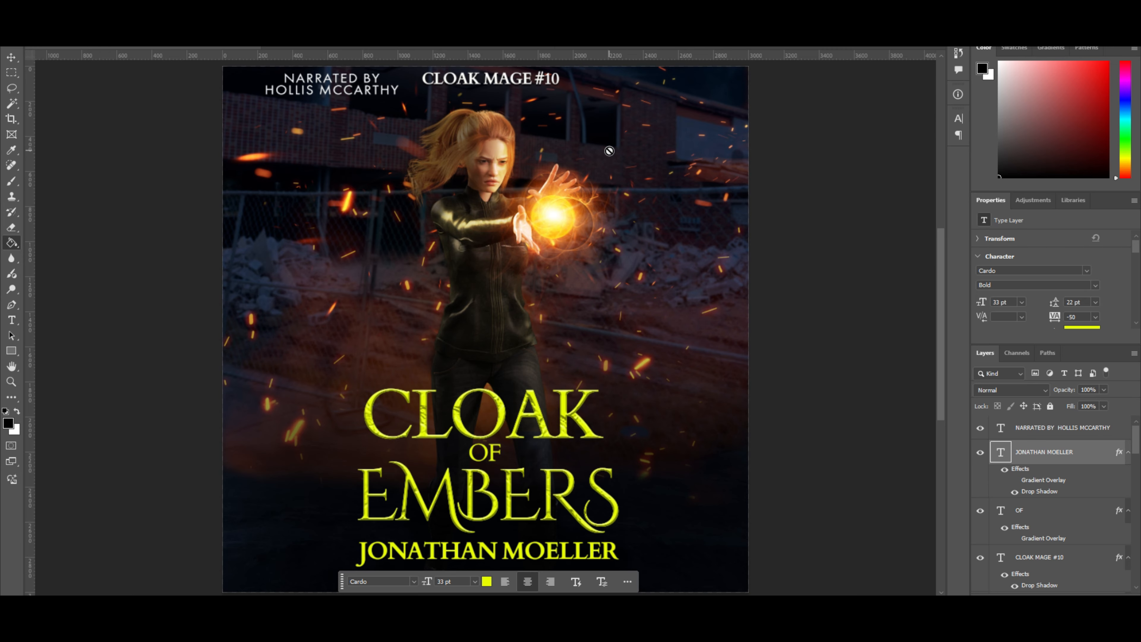
pyautogui.click(1036, 430)
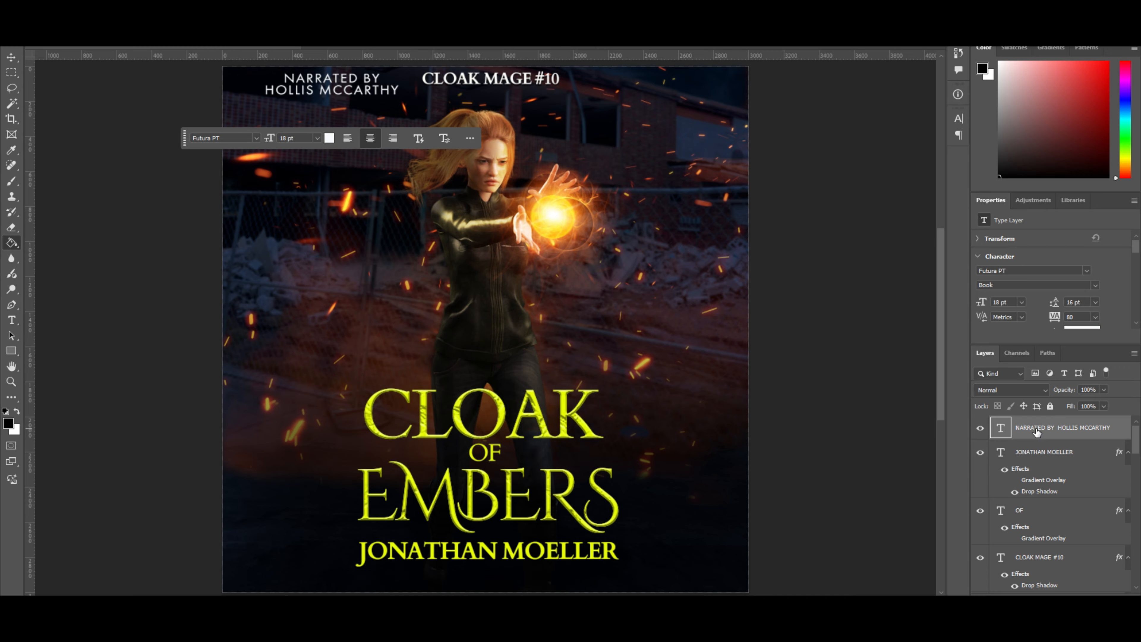
pyautogui.press('v')
pyautogui.press('Left')
pyautogui.press('Left')
pyautogui.press('Left')
pyautogui.press('Left')
pyautogui.press('Left')
pyautogui.press('Left')
pyautogui.press('Left')
pyautogui.press('Left')
pyautogui.press('Left')
pyautogui.press('Left')
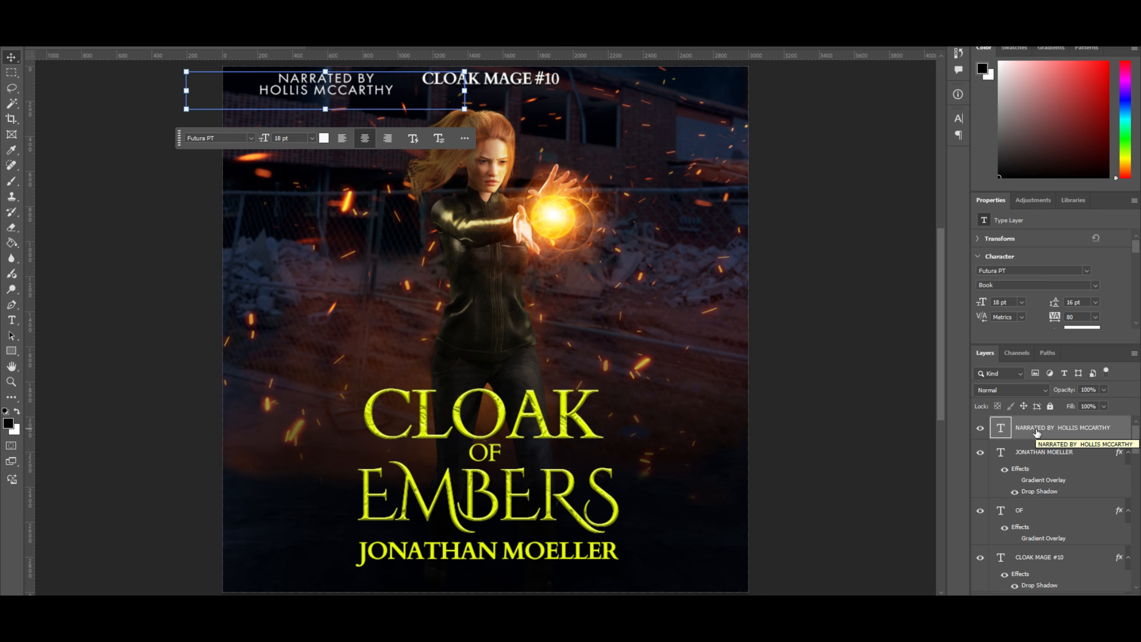
# - Select the DarkBackFill layer just above the Background layer
pyautogui.click(1035, 512)
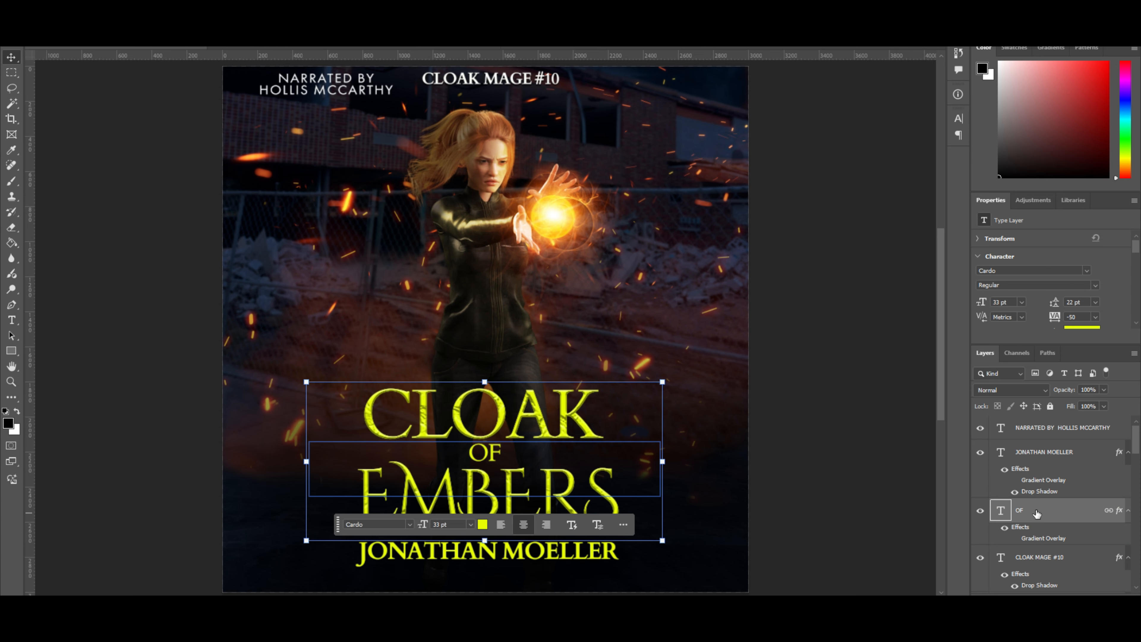
pyautogui.scroll(-5, 1036, 512)
pyautogui.click(1052, 531)
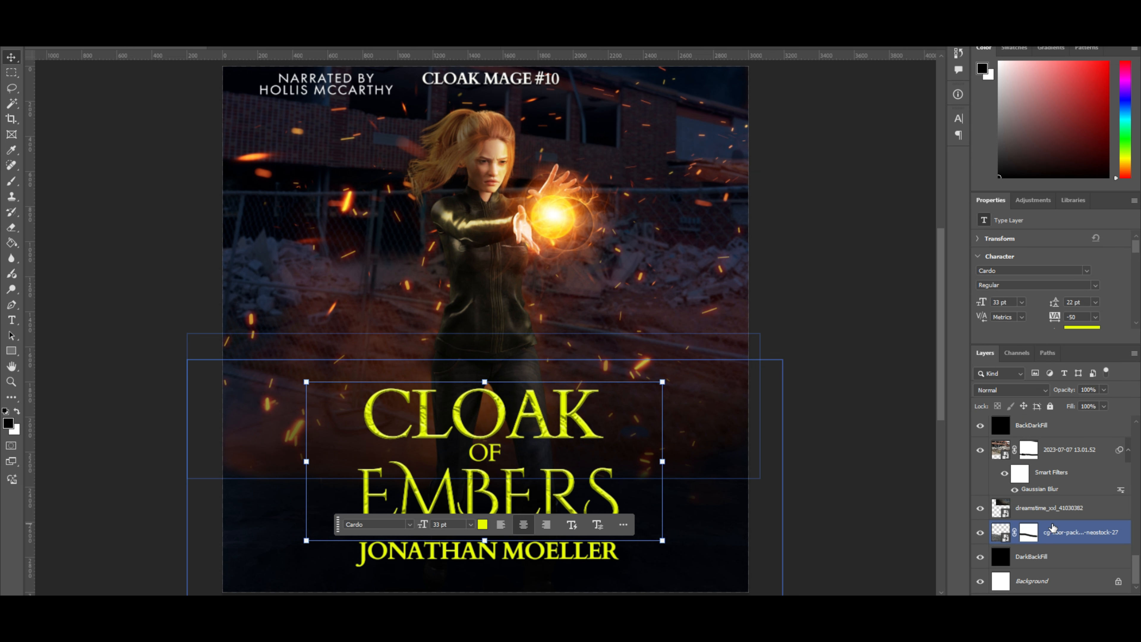
pyautogui.click(1039, 564)
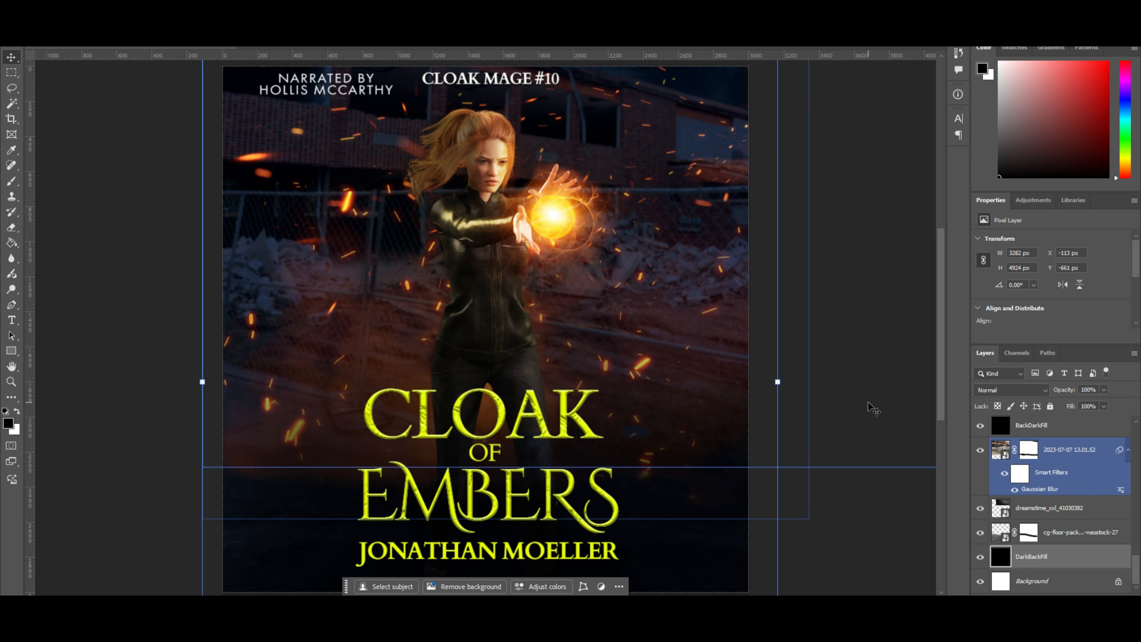